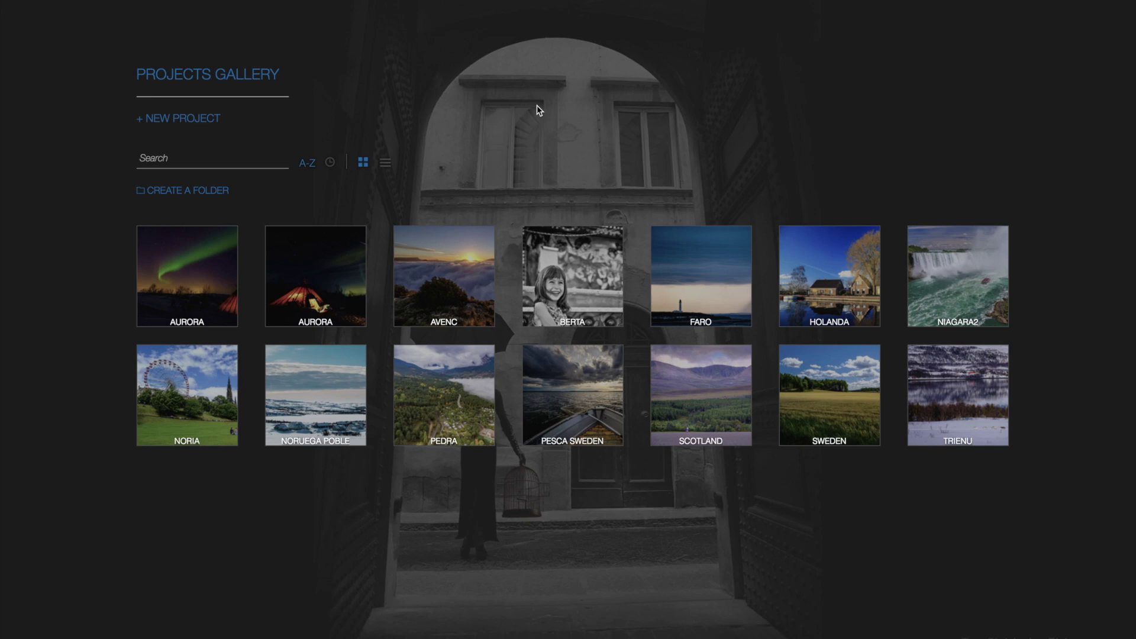
# Create a new project named TUTORIAL from the image _5D_5329.jpg stored on the desktop
pyautogui.click(200, 121)
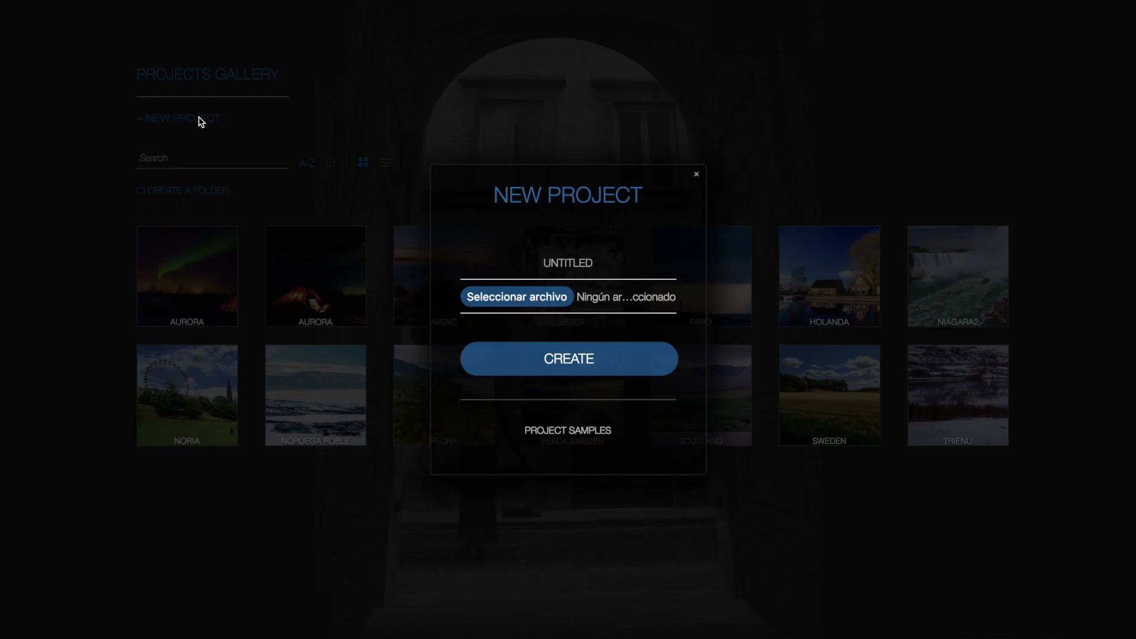
pyautogui.click(548, 296)
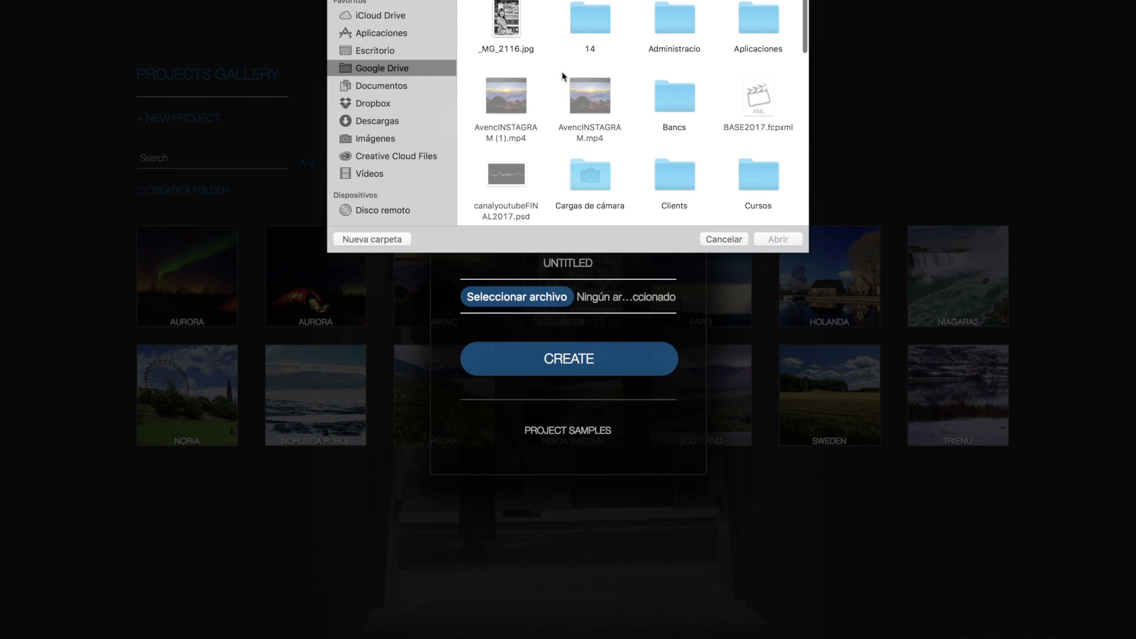
pyautogui.click(382, 51)
pyautogui.doubleClick(496, 29)
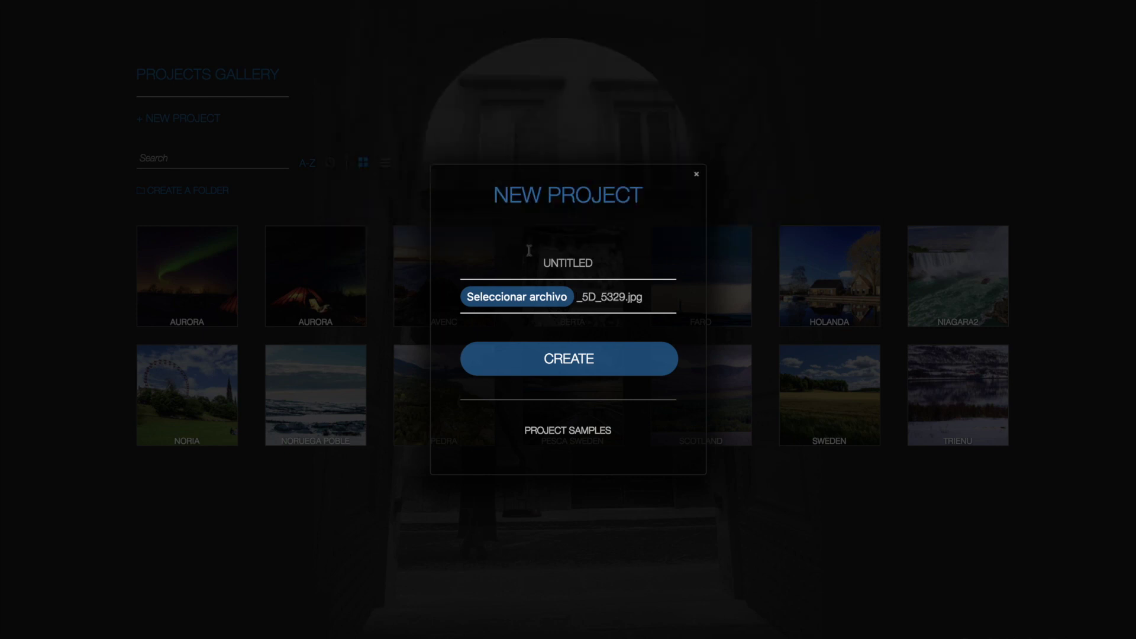
pyautogui.click(536, 365)
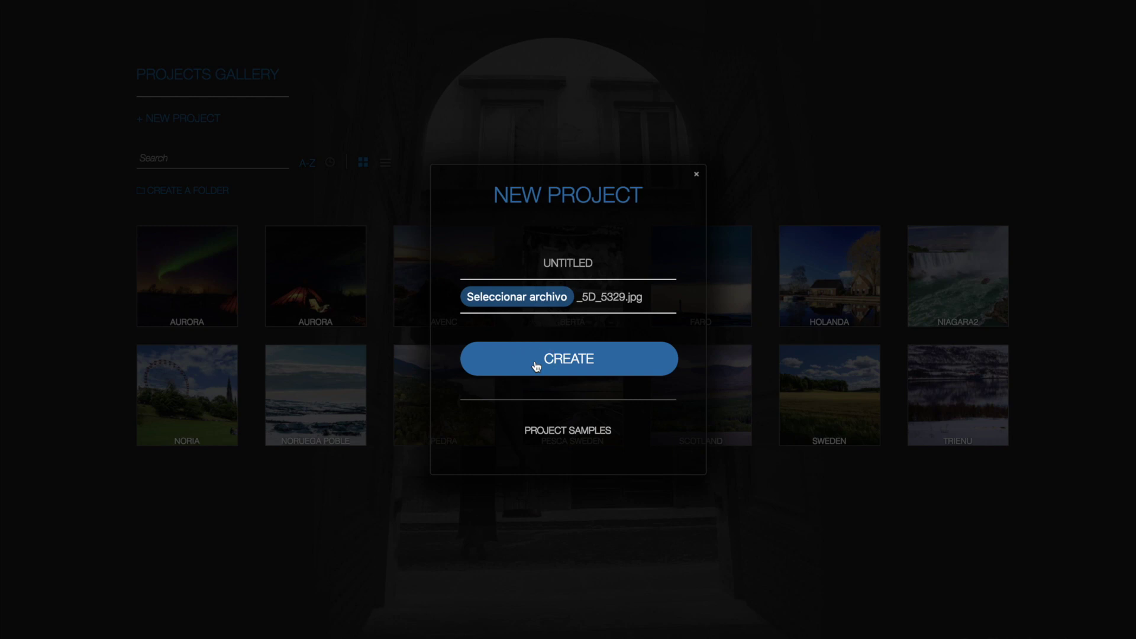
pyautogui.write('TUTORIAL')
pyautogui.click(590, 370)
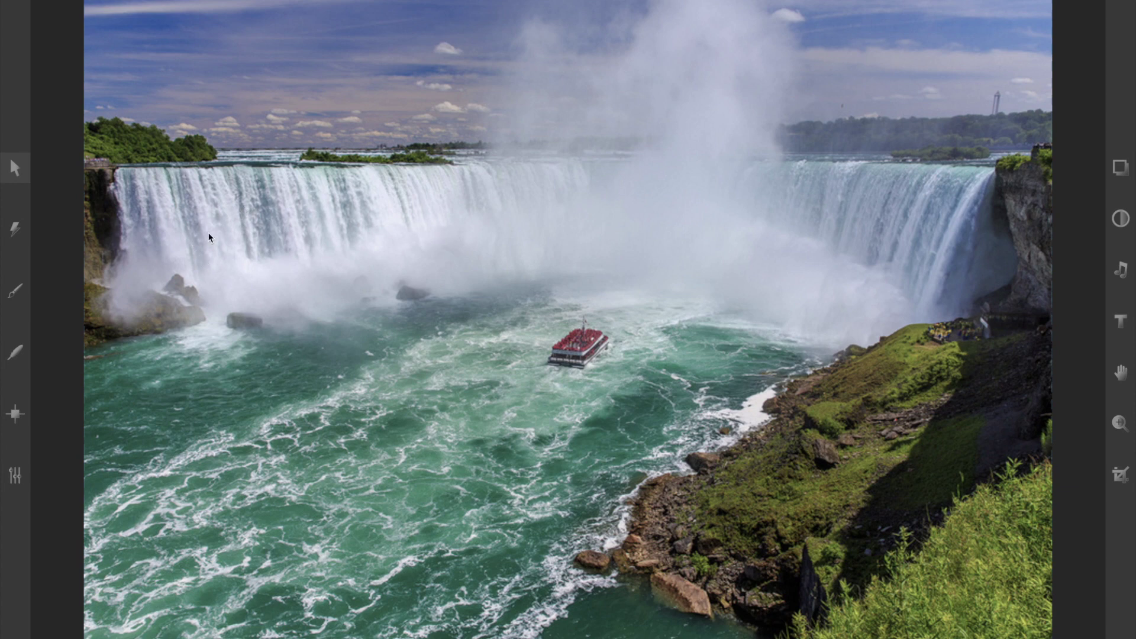
# Mark the waterfall as the area to animate with an Automated Mask stroke across its full width
pyautogui.click(15, 231)
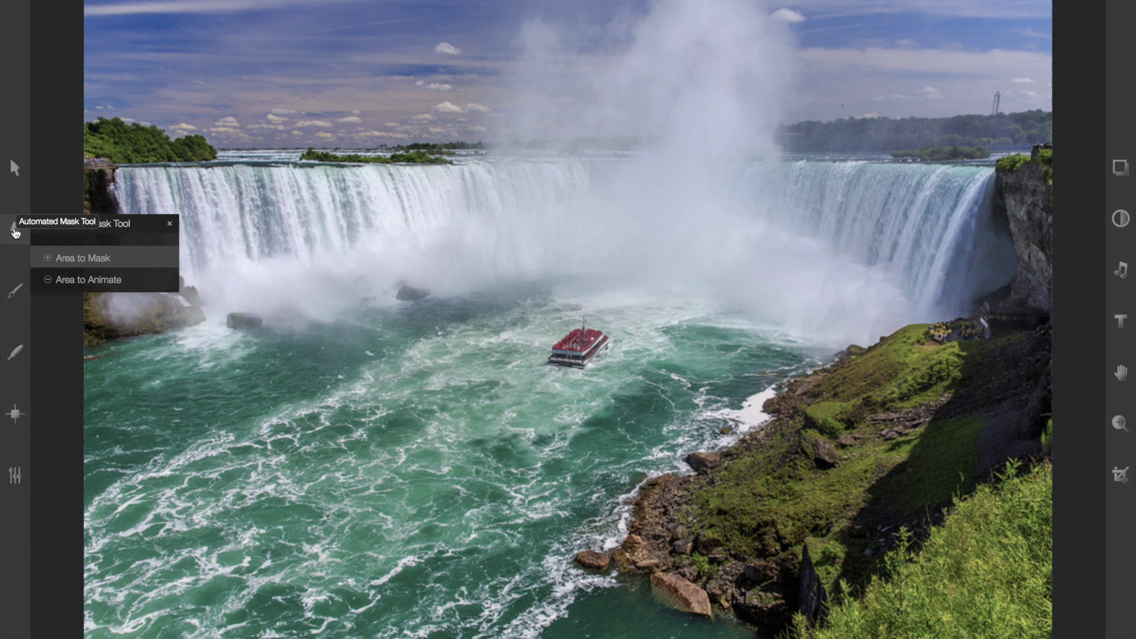
pyautogui.click(90, 286)
pyautogui.moveTo(206, 228)
pyautogui.mouseDown()
pyautogui.moveTo(836, 212)
pyautogui.moveTo(933, 231)
pyautogui.mouseUp()
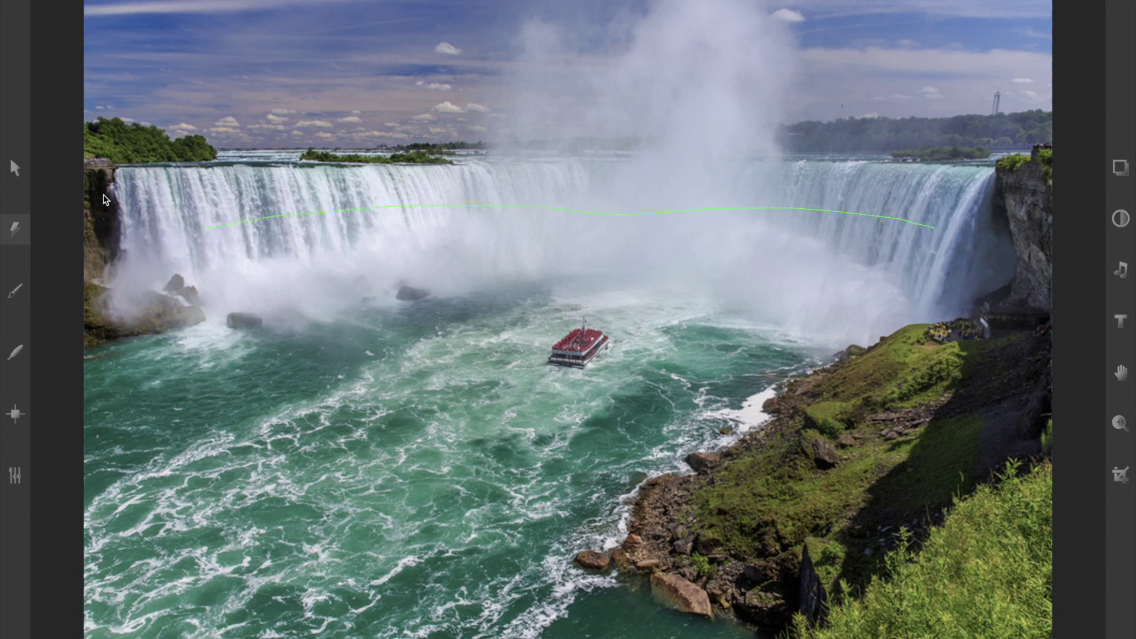
# Mark the sky, the river and the grassy shore as areas to mask with Automated Mask strokes
pyautogui.click(18, 230)
pyautogui.click(91, 258)
pyautogui.moveTo(175, 56); pyautogui.dragTo(137, 64)
pyautogui.moveTo(334, 46)
pyautogui.mouseDown()
pyautogui.moveTo(964, 81)
pyautogui.moveTo(1034, 70)
pyautogui.mouseUp()
pyautogui.moveTo(123, 425); pyautogui.dragTo(1004, 506)
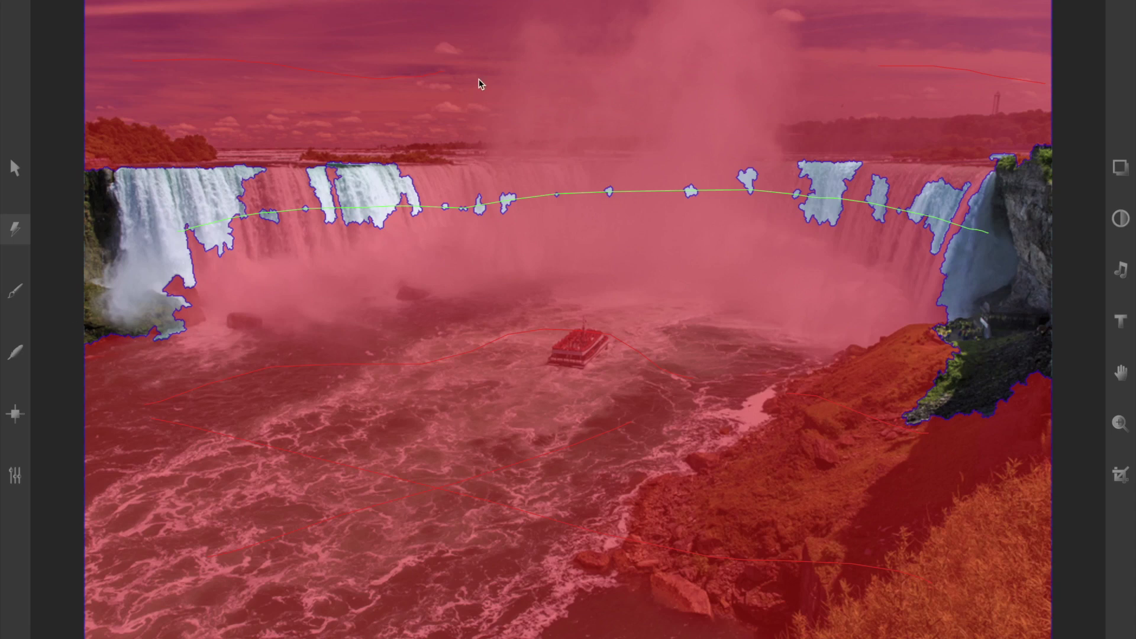
# Clean up the mask by hand with the brush tools so the entire waterfall is left uncovered down to its foot
pyautogui.click(16, 296)
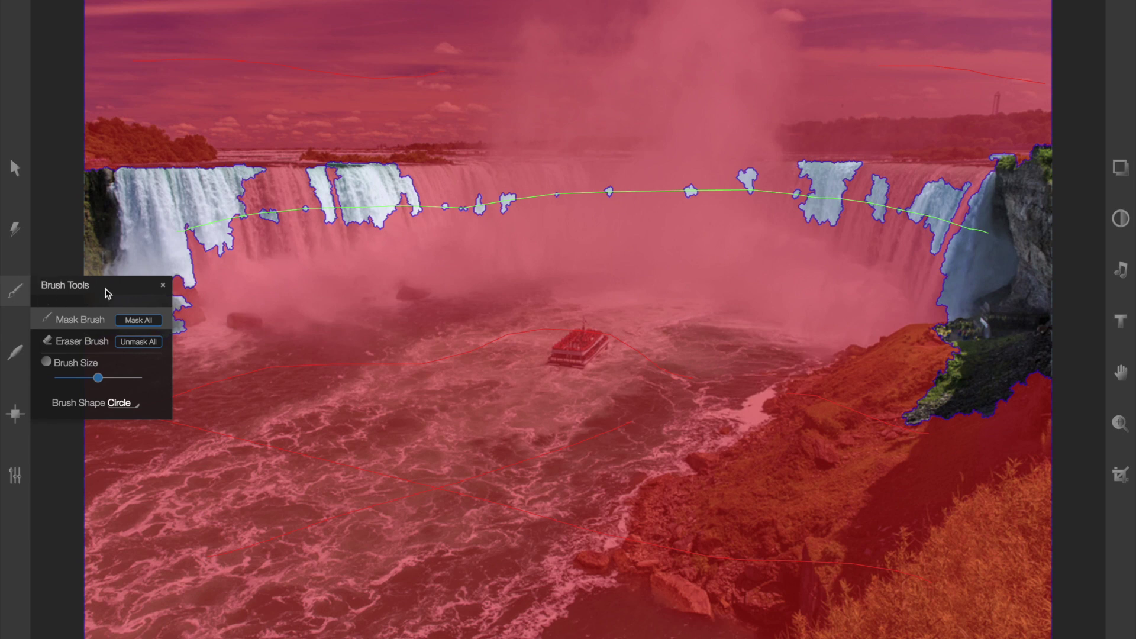
pyautogui.click(89, 324)
pyautogui.moveTo(214, 255)
pyautogui.mouseDown()
pyautogui.moveTo(655, 232)
pyautogui.moveTo(931, 256)
pyautogui.moveTo(949, 228)
pyautogui.moveTo(886, 200)
pyautogui.moveTo(224, 212)
pyautogui.moveTo(274, 203)
pyautogui.moveTo(306, 201)
pyautogui.moveTo(203, 237)
pyautogui.moveTo(159, 282)
pyautogui.moveTo(197, 294)
pyautogui.moveTo(306, 264)
pyautogui.moveTo(417, 269)
pyautogui.moveTo(565, 249)
pyautogui.moveTo(591, 254)
pyautogui.moveTo(529, 256)
pyautogui.moveTo(892, 290)
pyautogui.moveTo(951, 276)
pyautogui.moveTo(977, 232)
pyautogui.moveTo(977, 206)
pyautogui.moveTo(388, 207)
pyautogui.moveTo(586, 197)
pyautogui.moveTo(873, 239)
pyautogui.mouseUp()
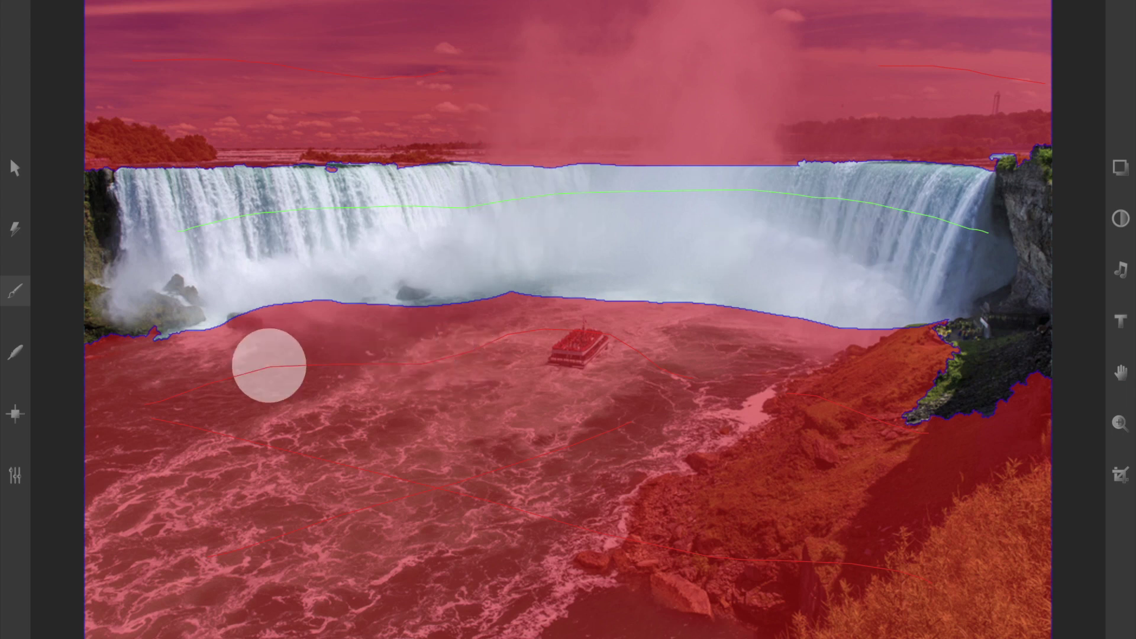
# Add animation points spread over the waterfall from its left end to its right end
pyautogui.click(16, 415)
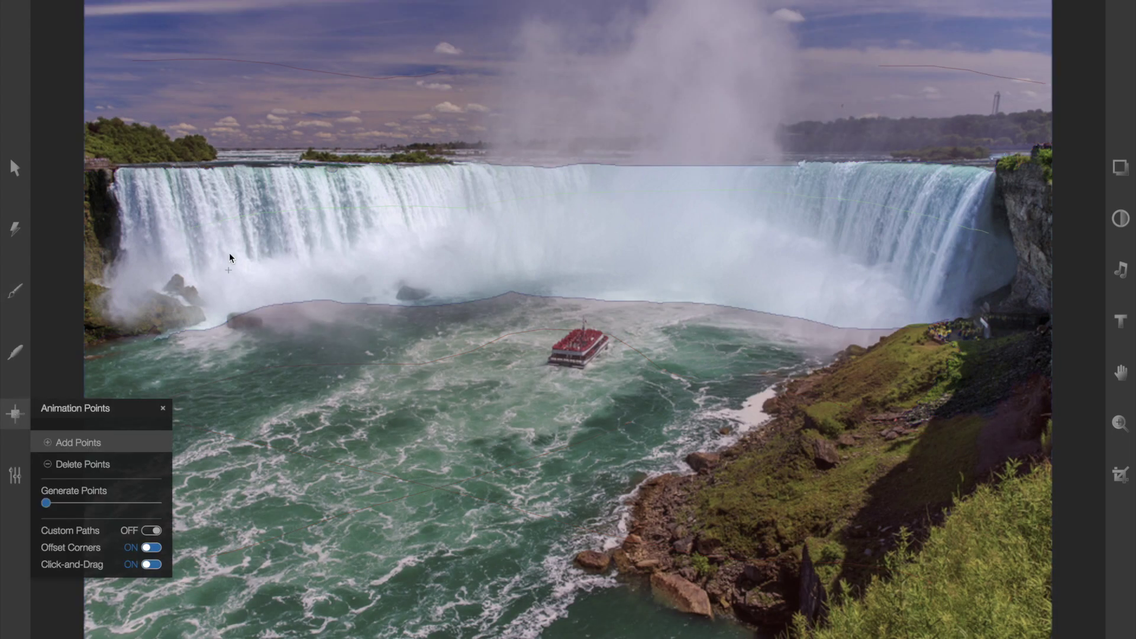
pyautogui.click(197, 197)
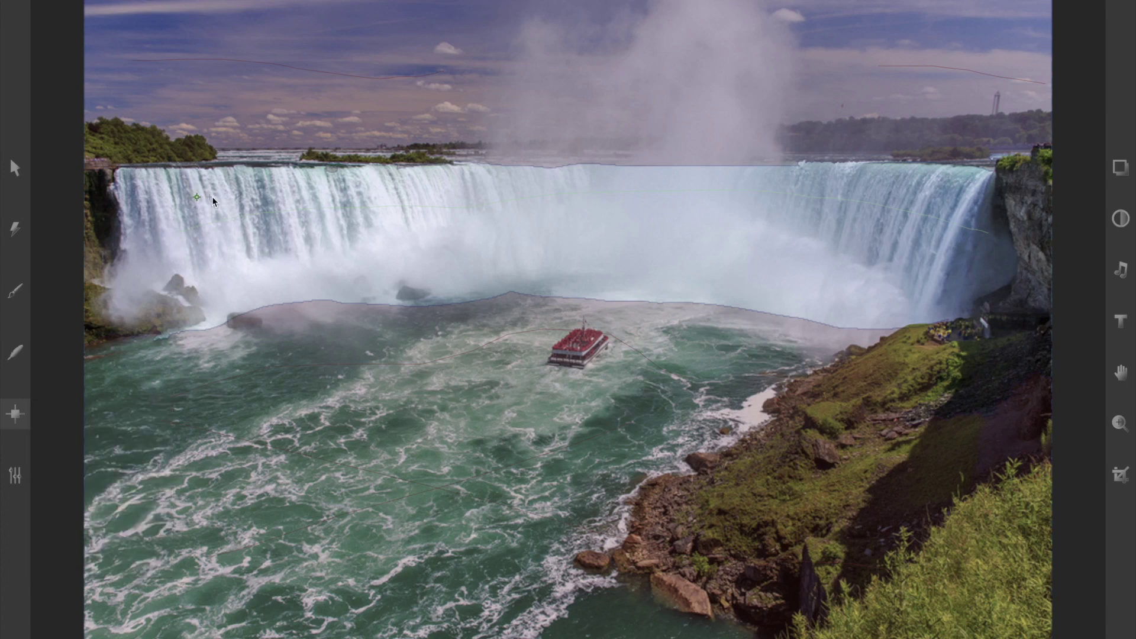
pyautogui.click(280, 193)
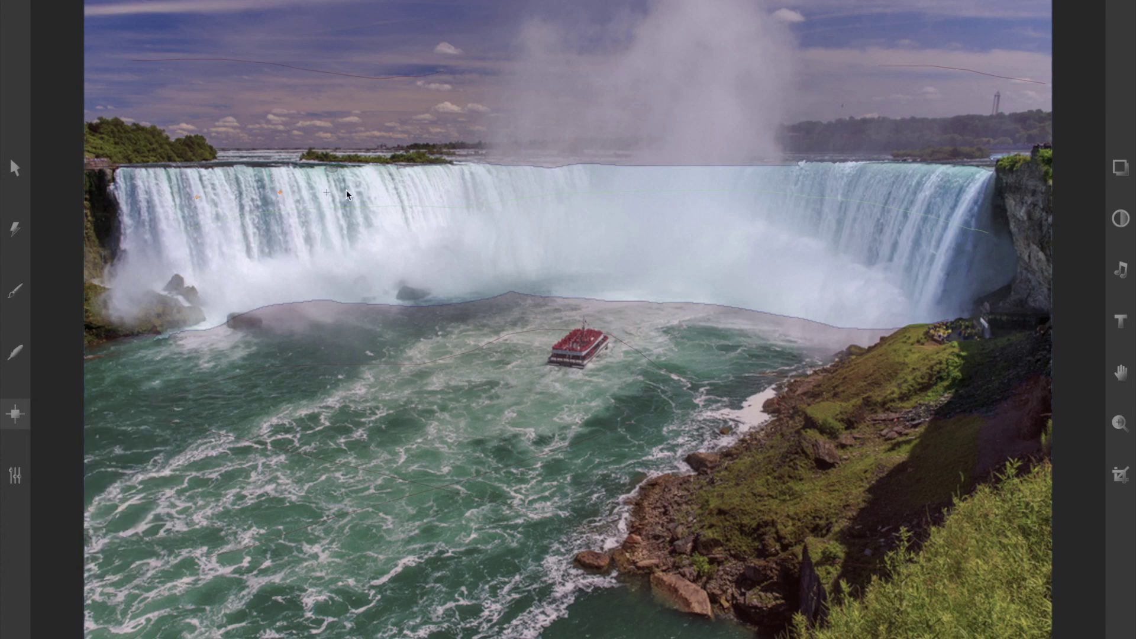
pyautogui.click(392, 241)
pyautogui.click(291, 241)
pyautogui.click(976, 193)
# Select all the waterfall's animation points, pull them slightly downward to set the flow direction, and preview the animation
pyautogui.click(12, 170)
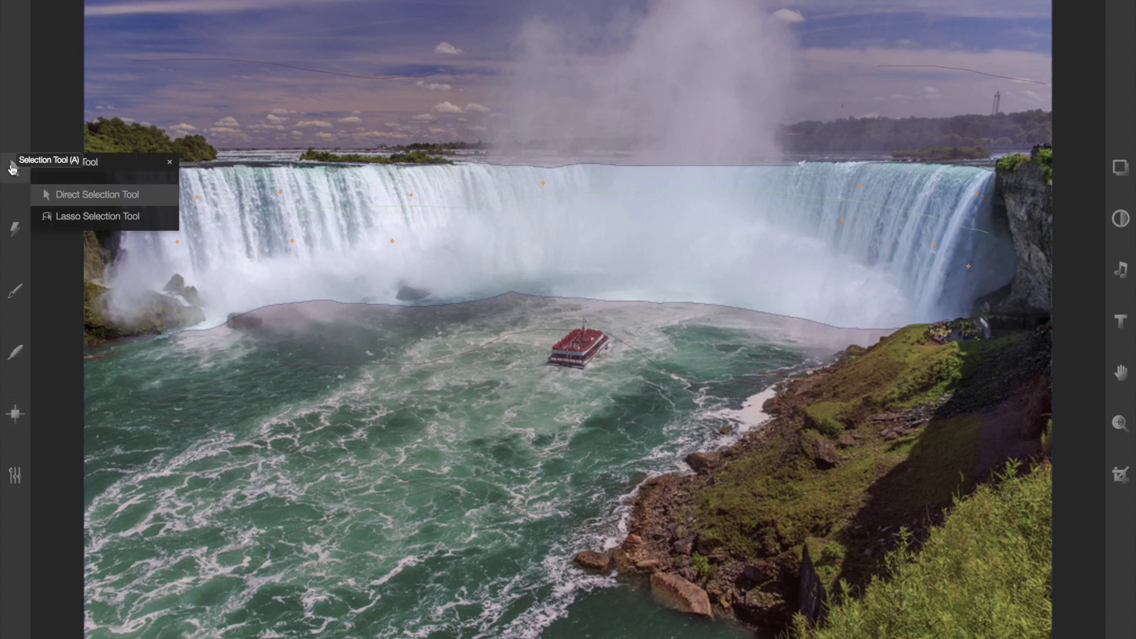
pyautogui.click(77, 199)
pyautogui.moveTo(116, 160); pyautogui.dragTo(1011, 327)
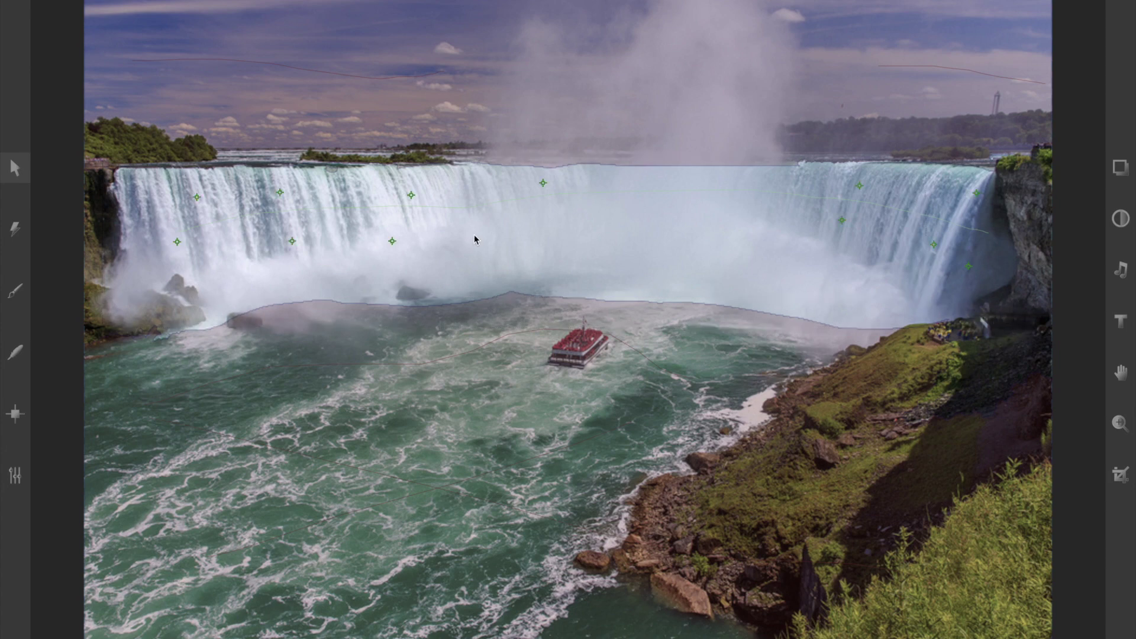
pyautogui.click(280, 195)
pyautogui.moveTo(280, 195); pyautogui.dragTo(283, 216)
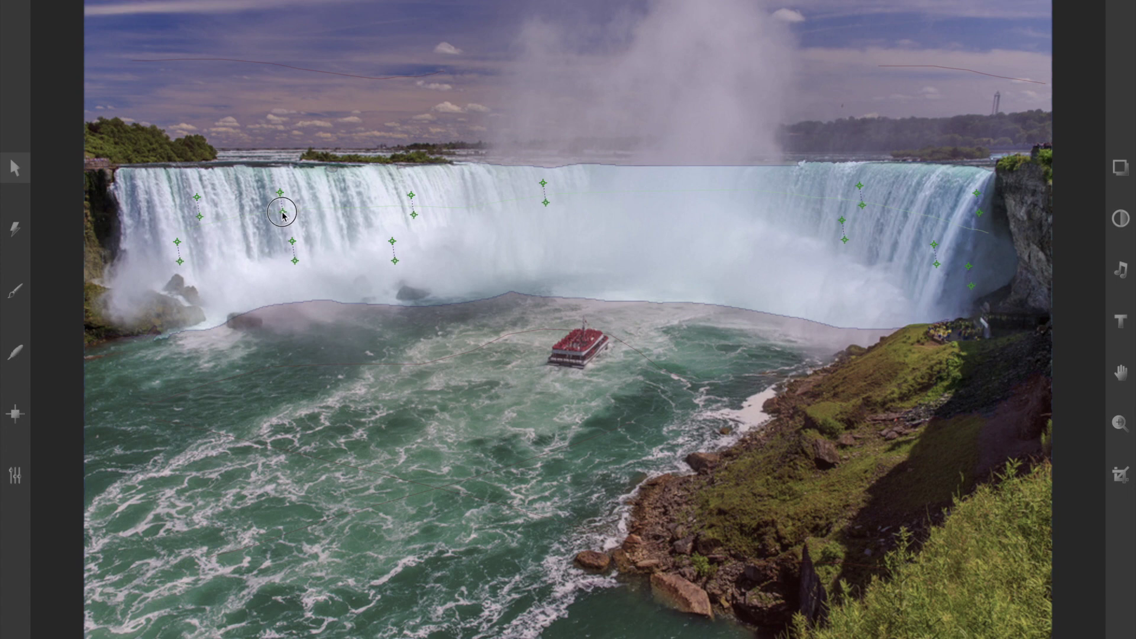
pyautogui.moveTo(282, 216); pyautogui.dragTo(282, 216)
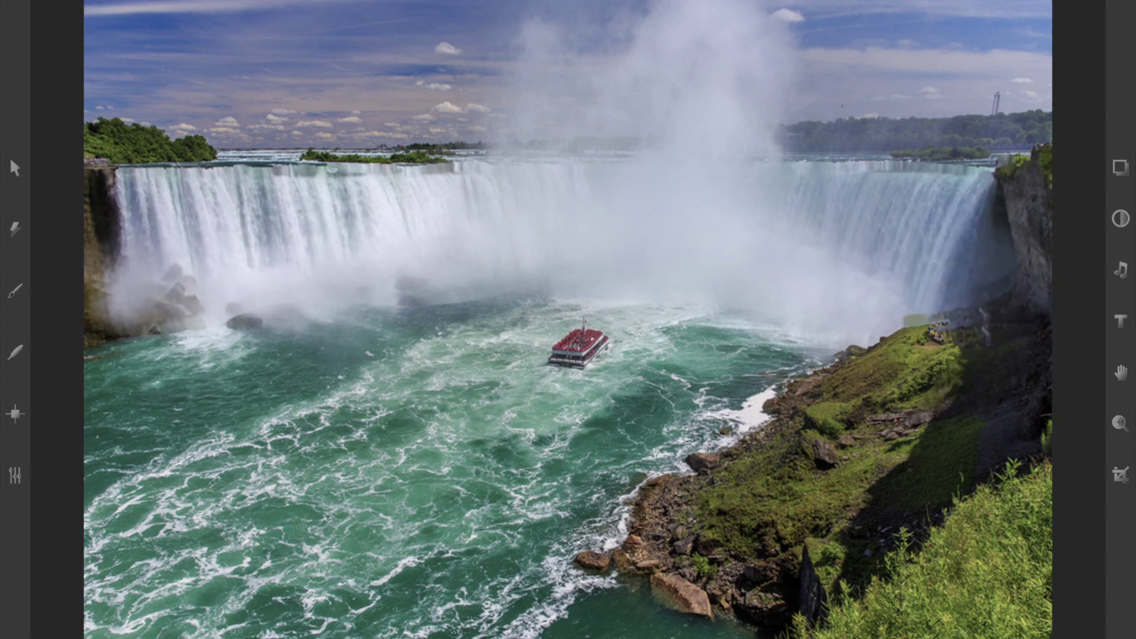
pyautogui.moveTo(332, 346)
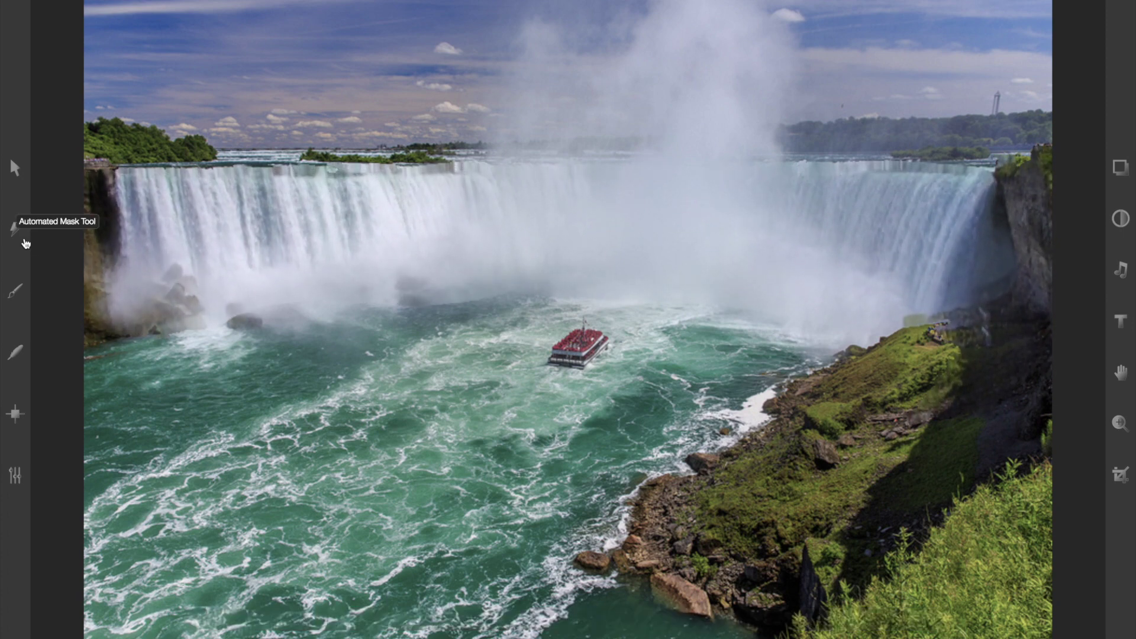
# Add stationary animation points along the waterfall's upper edge and down the cliff at its right end
pyautogui.click(15, 168)
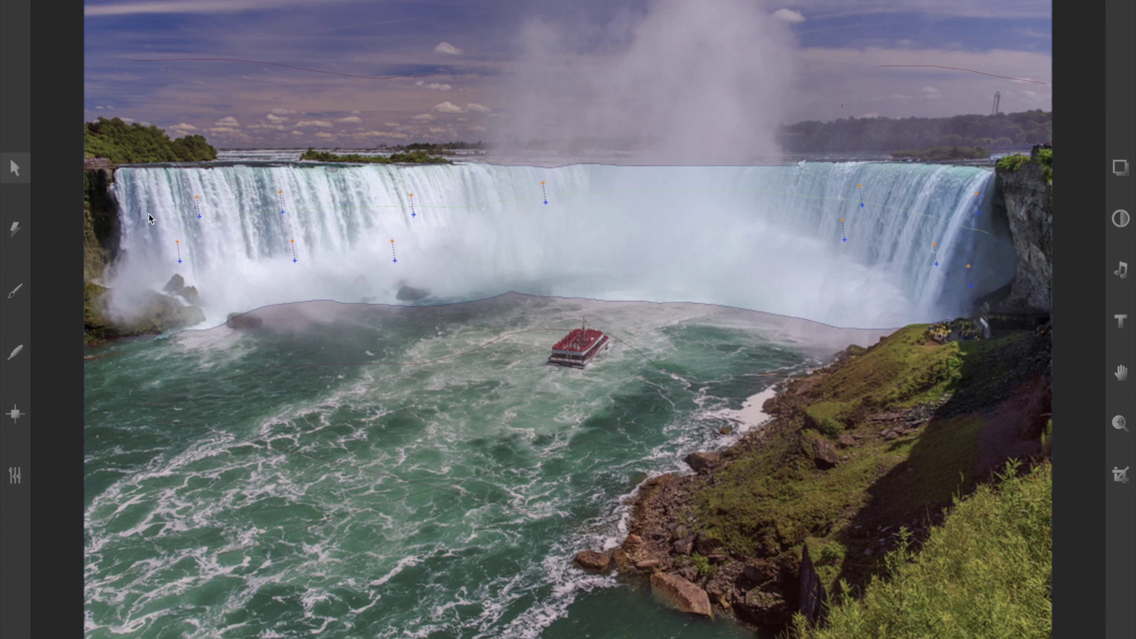
pyautogui.click(13, 415)
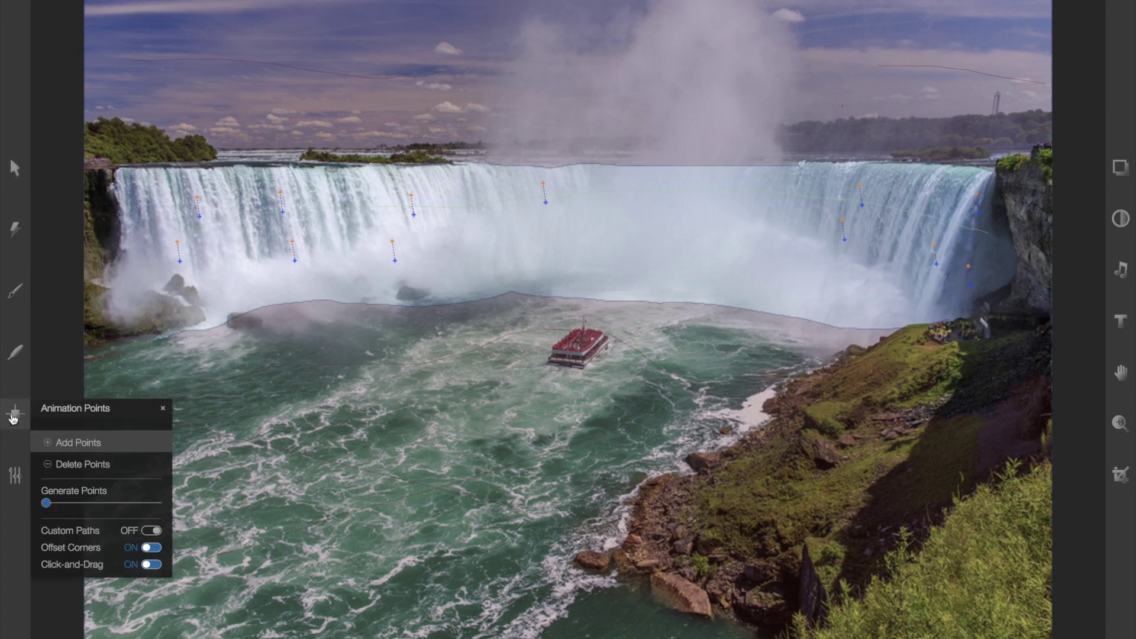
pyautogui.click(127, 169)
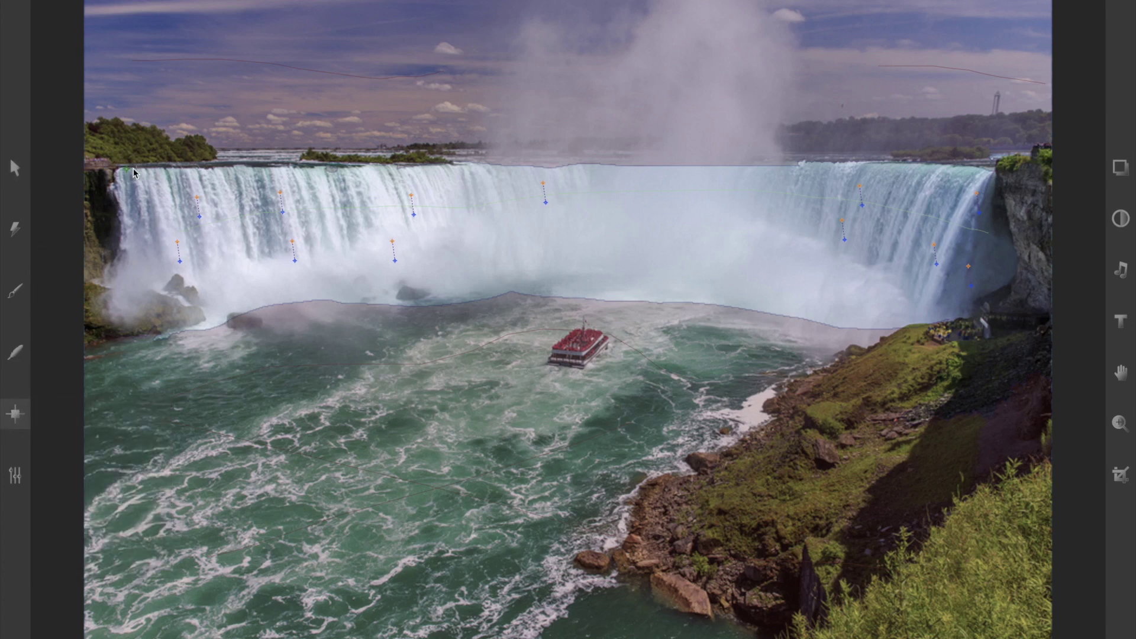
pyautogui.click(159, 169)
pyautogui.click(251, 168)
pyautogui.click(324, 168)
pyautogui.click(370, 168)
pyautogui.click(408, 168)
pyautogui.click(450, 168)
pyautogui.click(821, 166)
pyautogui.click(870, 164)
pyautogui.click(991, 225)
pyautogui.click(990, 270)
pyautogui.click(979, 303)
pyautogui.click(969, 320)
# Preview the waterfall animation and return to editing
pyautogui.press('space')
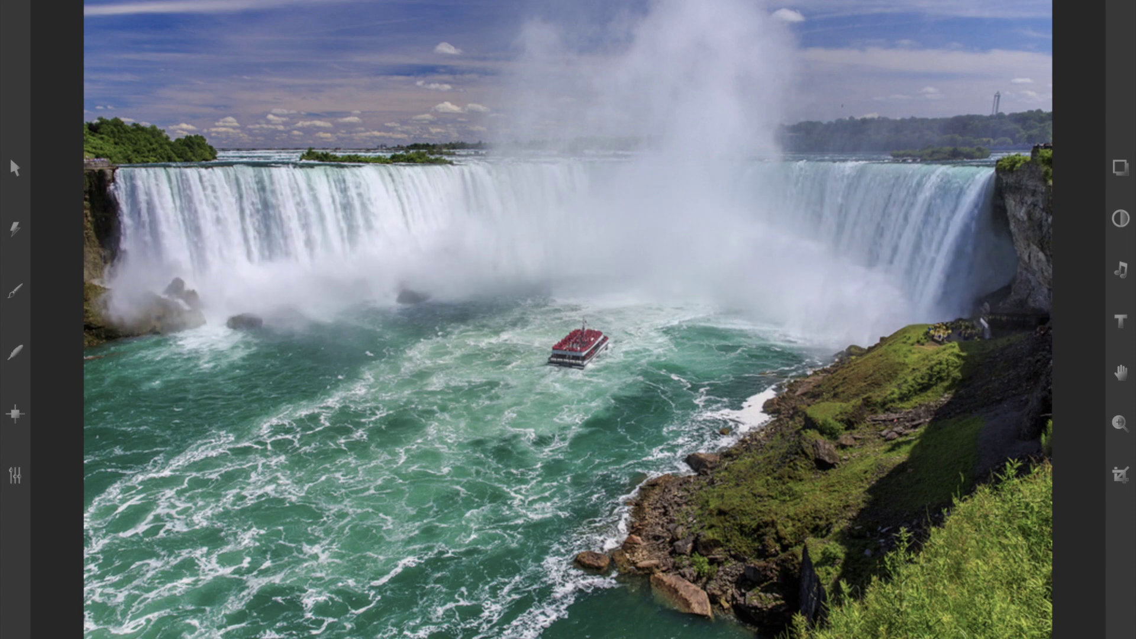
pyautogui.moveTo(622, 336)
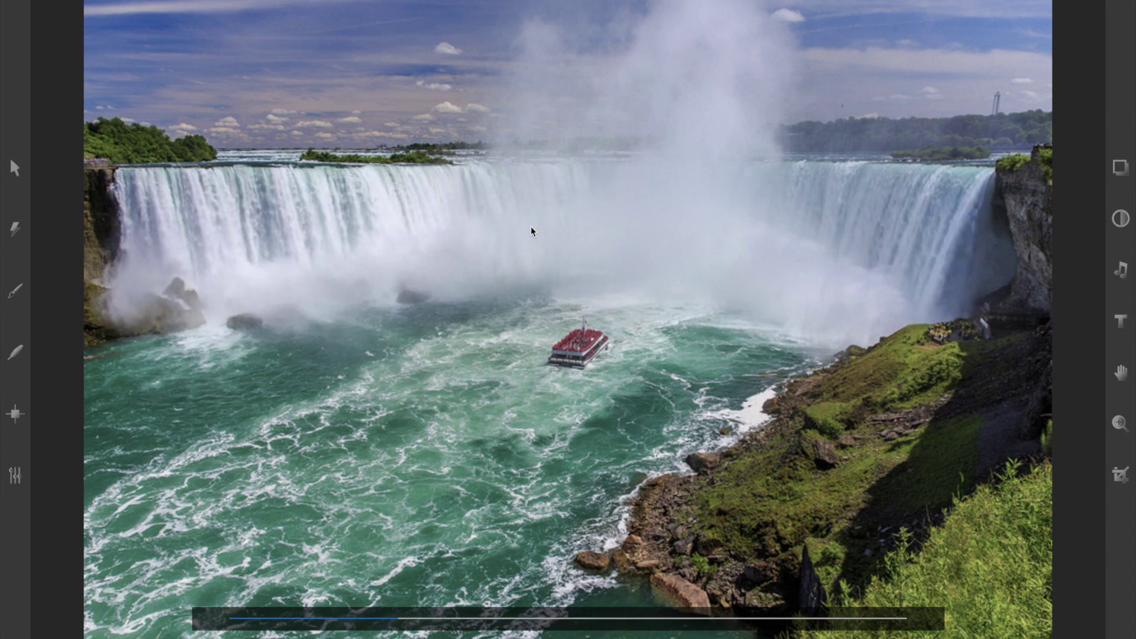
pyautogui.click(405, 367)
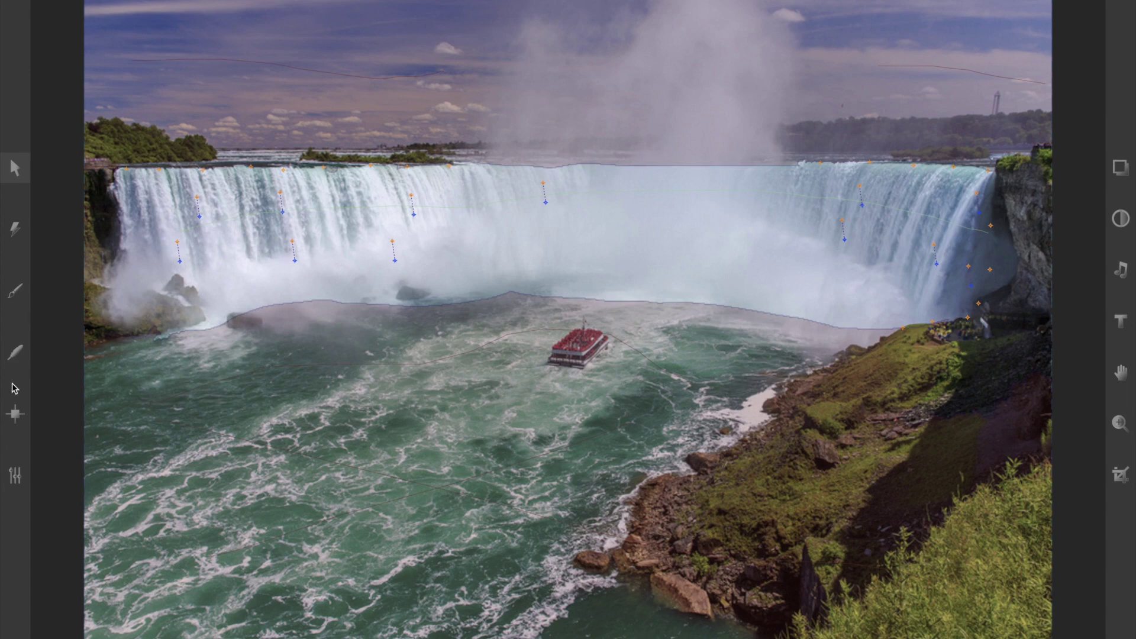
# Delete four of the motion arrows on the right part of the waterfall
pyautogui.click(16, 417)
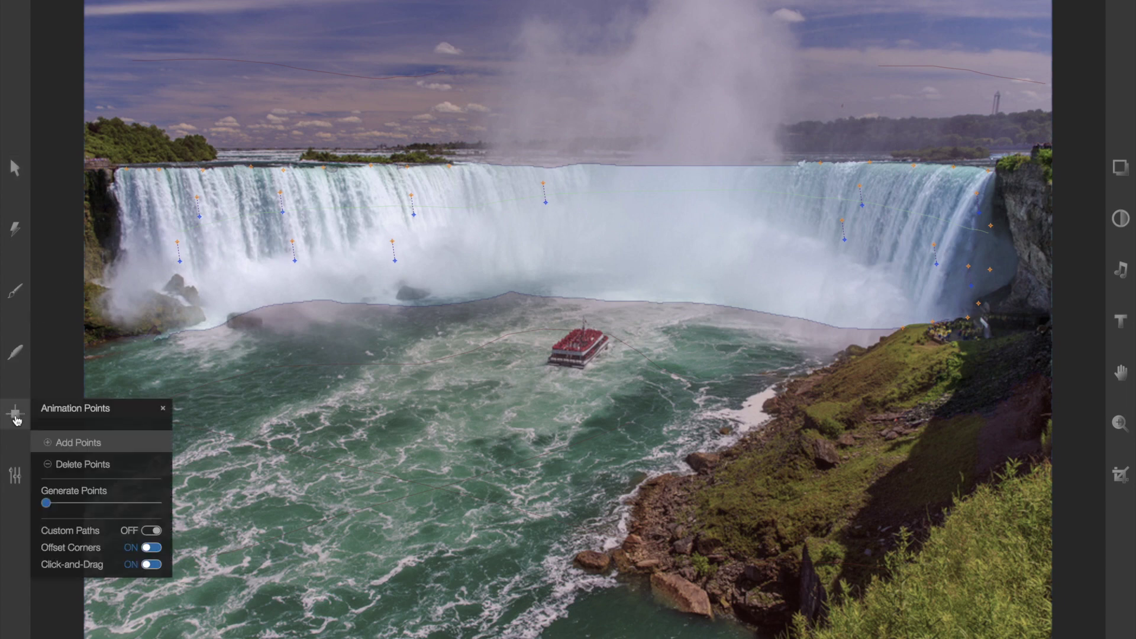
pyautogui.click(76, 466)
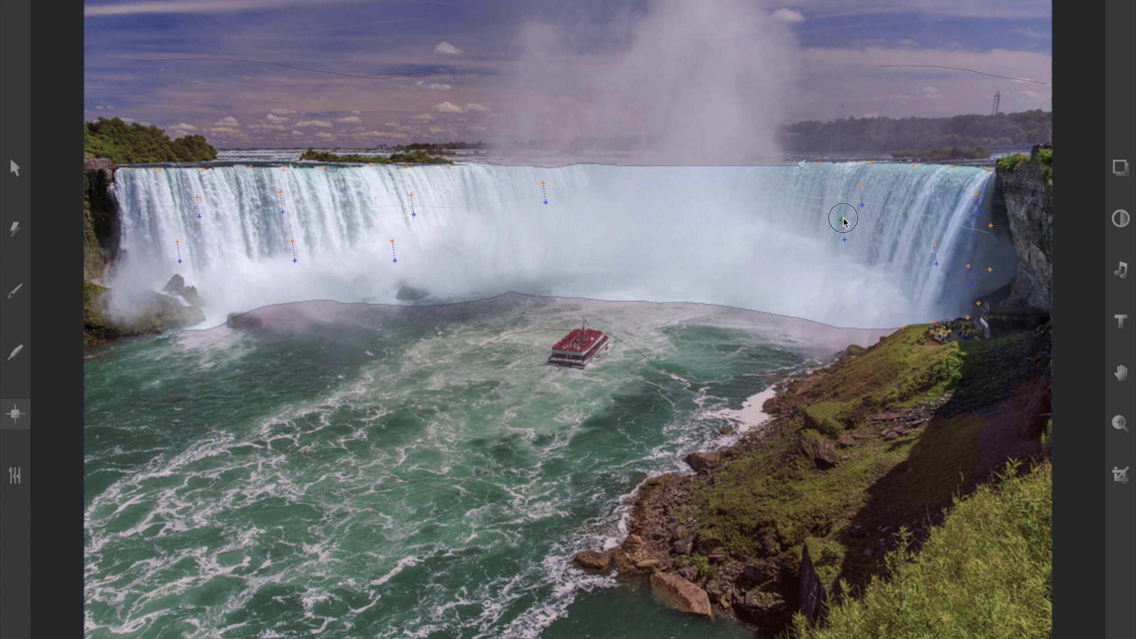
pyautogui.click(860, 188)
pyautogui.click(934, 245)
pyautogui.click(971, 269)
# Add three motion arrows slanting down-left with the flow on the right part of the waterfall, and preview the animation
pyautogui.click(23, 417)
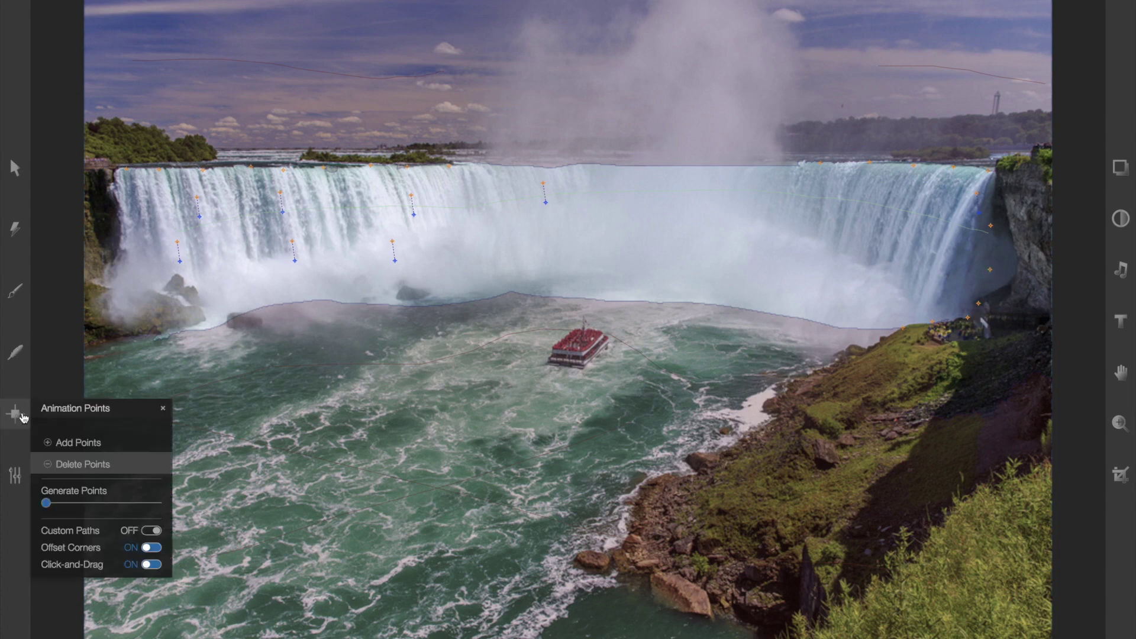
pyautogui.click(89, 443)
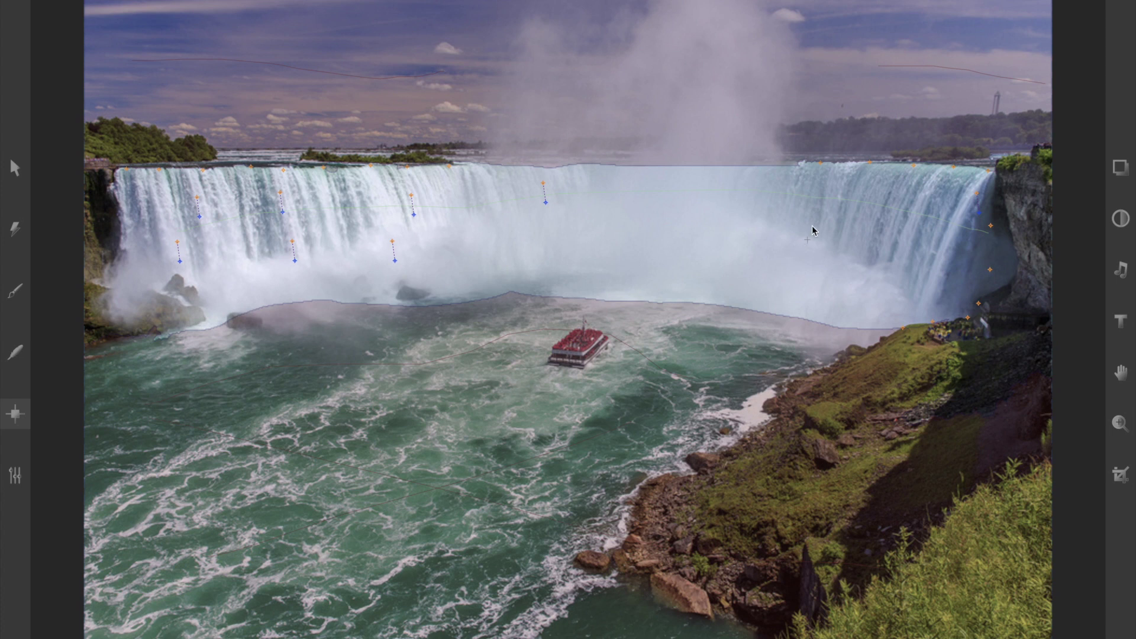
pyautogui.moveTo(838, 192); pyautogui.dragTo(830, 214)
pyautogui.moveTo(930, 188); pyautogui.dragTo(945, 256)
pyautogui.press('space')
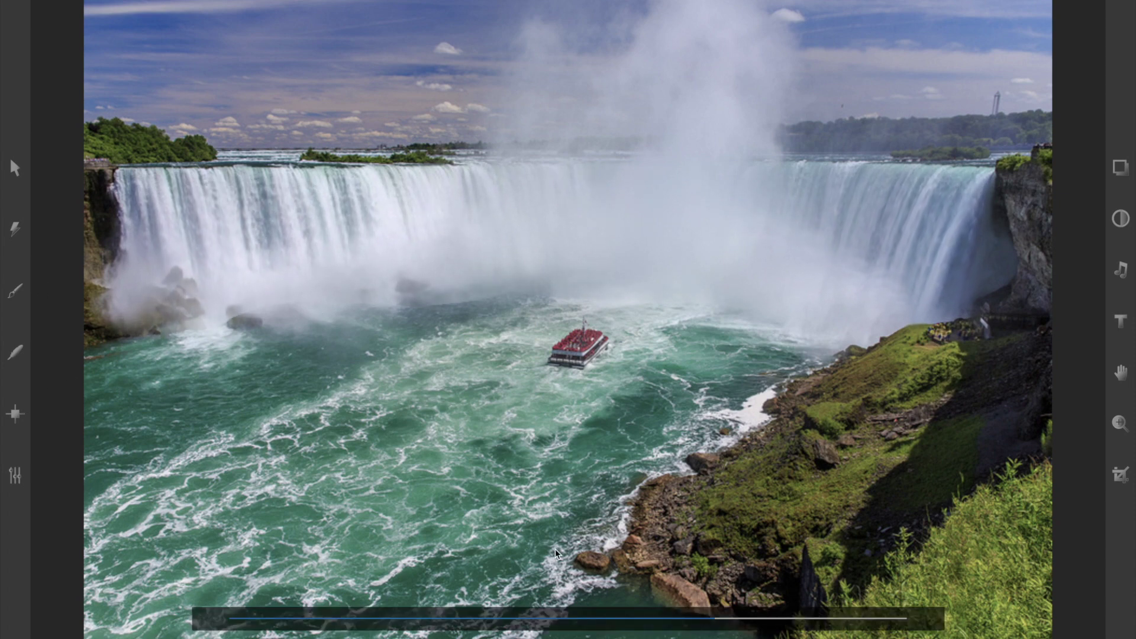
pyautogui.click(122, 387)
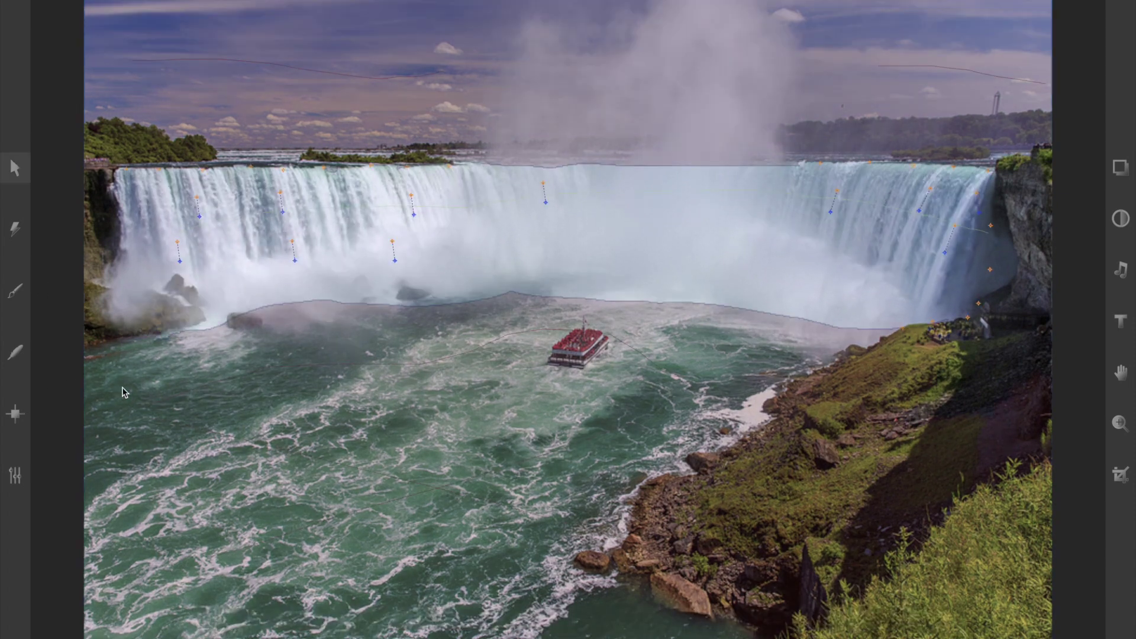
# Add stationary animation points around the rocks at the foot of the waterfall, and preview the animation
pyautogui.click(16, 413)
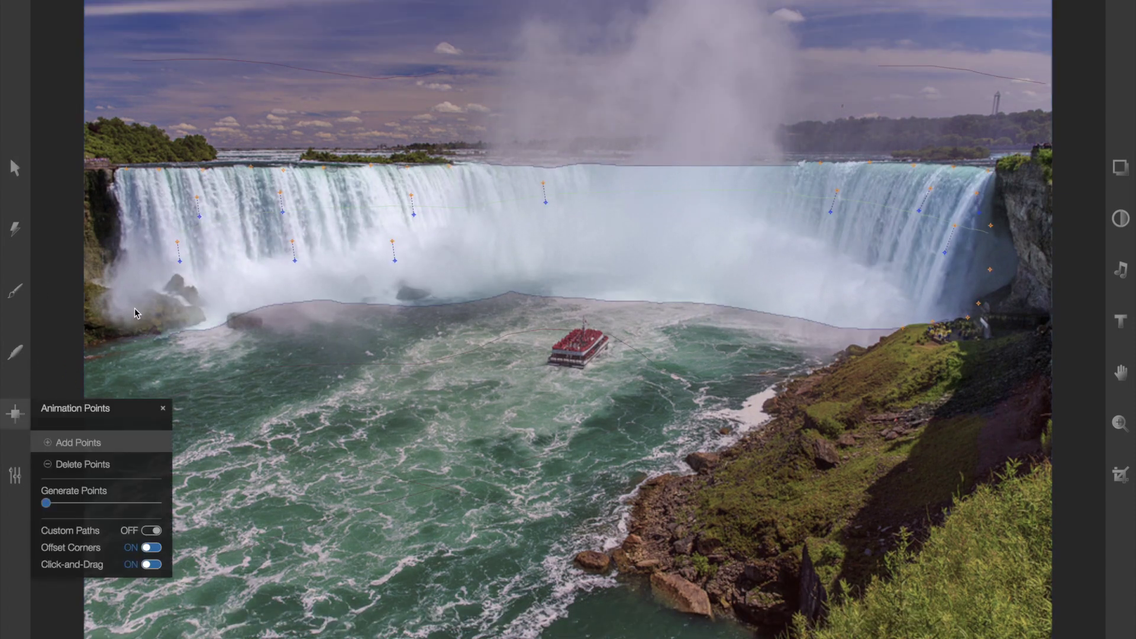
pyautogui.click(174, 277)
pyautogui.click(183, 285)
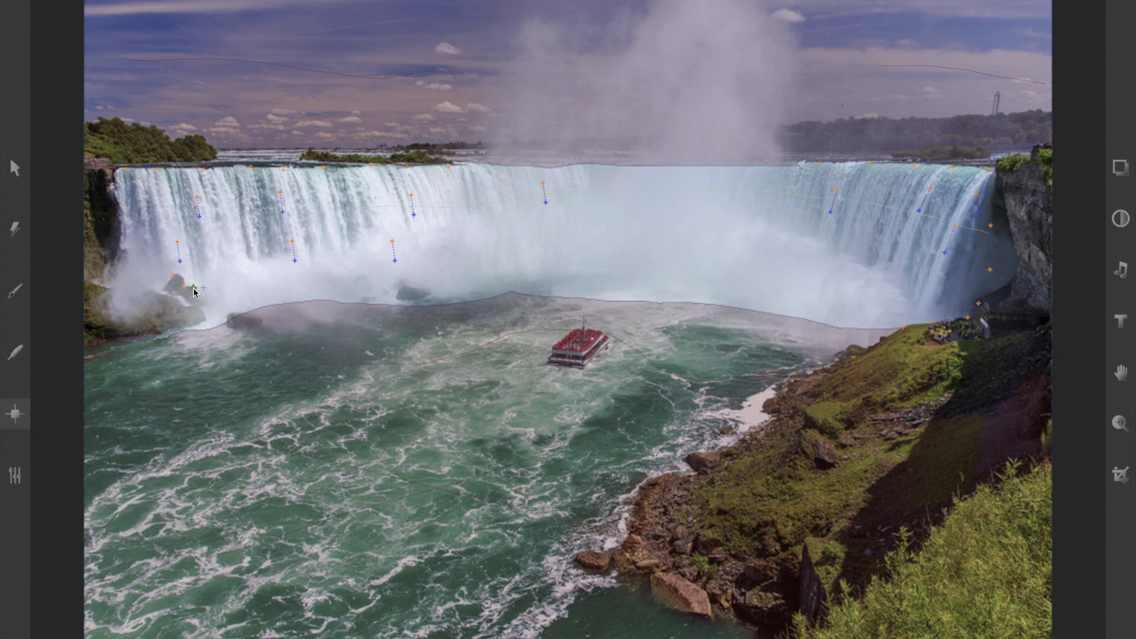
pyautogui.click(246, 315)
pyautogui.click(398, 296)
pyautogui.click(102, 286)
pyautogui.click(204, 320)
pyautogui.press('Return')
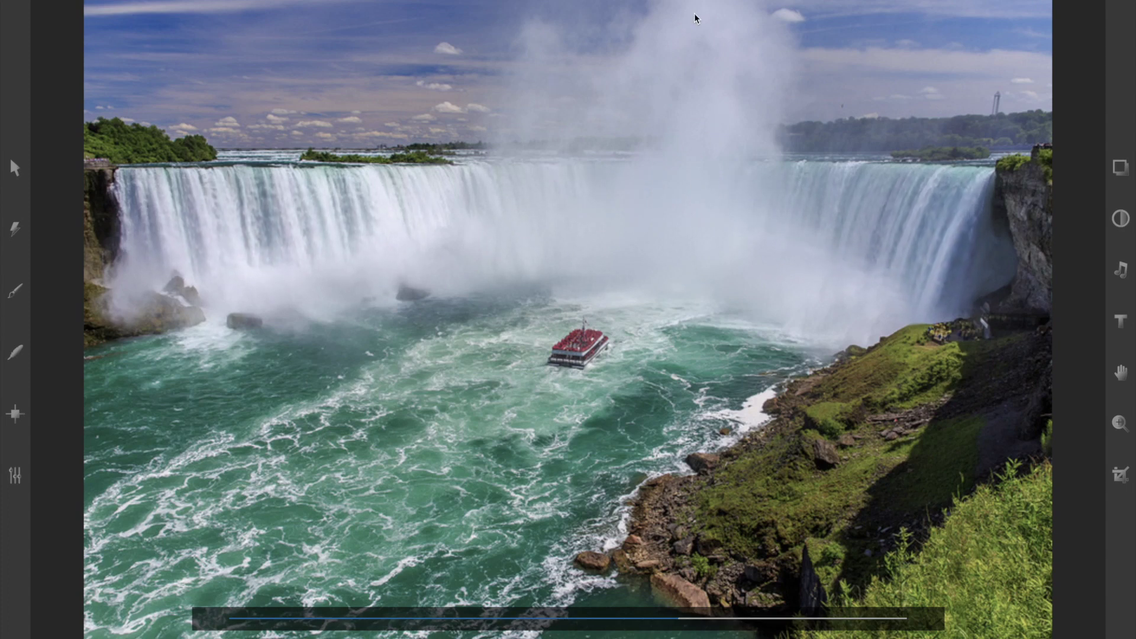
pyautogui.press('space')
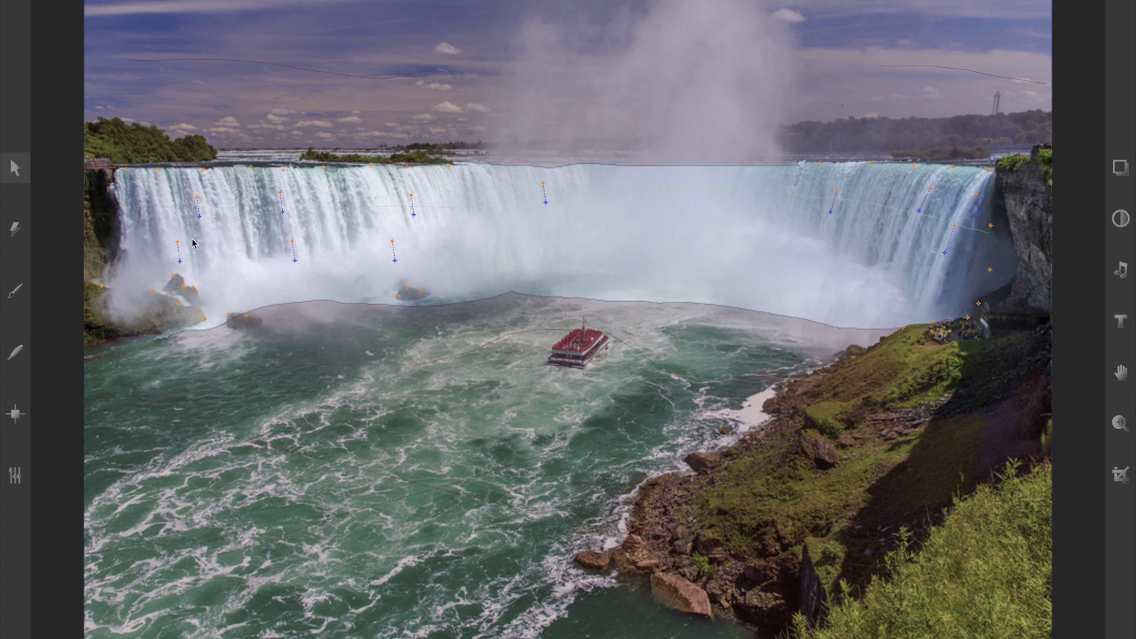
# Erase the mask over the rising mist above the middle of the waterfall with the Eraser Brush
pyautogui.click(15, 235)
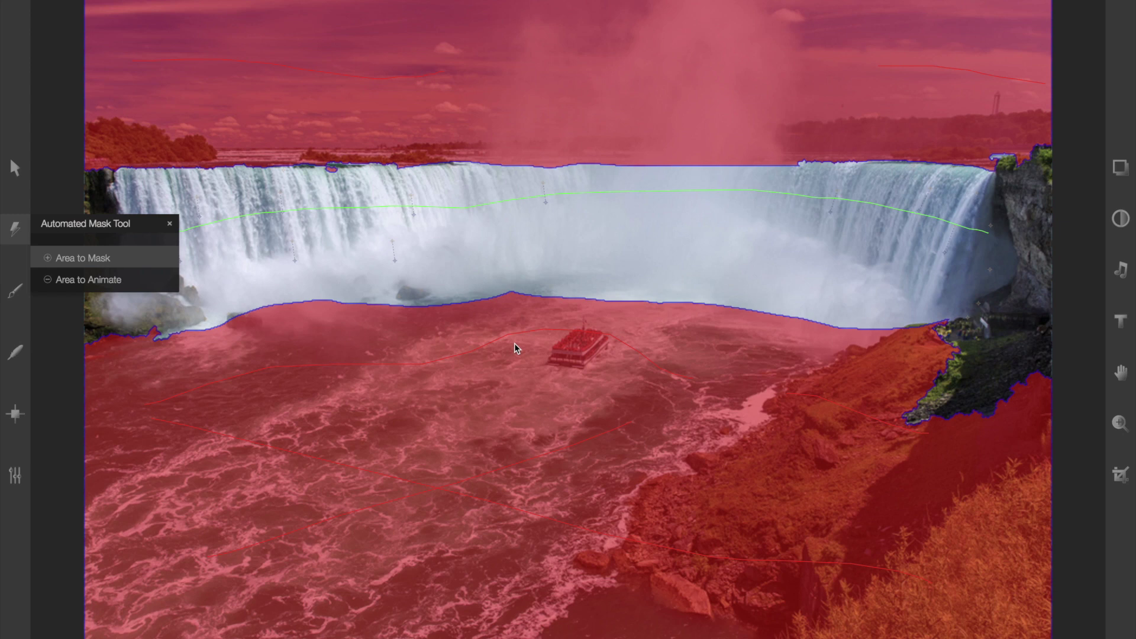
pyautogui.click(13, 291)
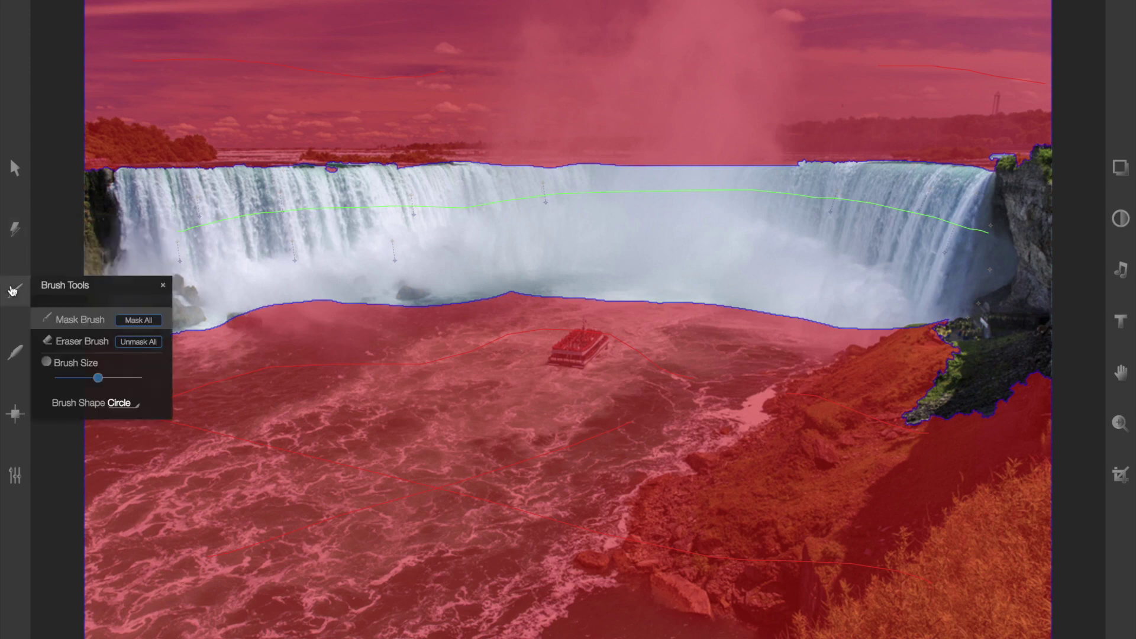
pyautogui.click(74, 347)
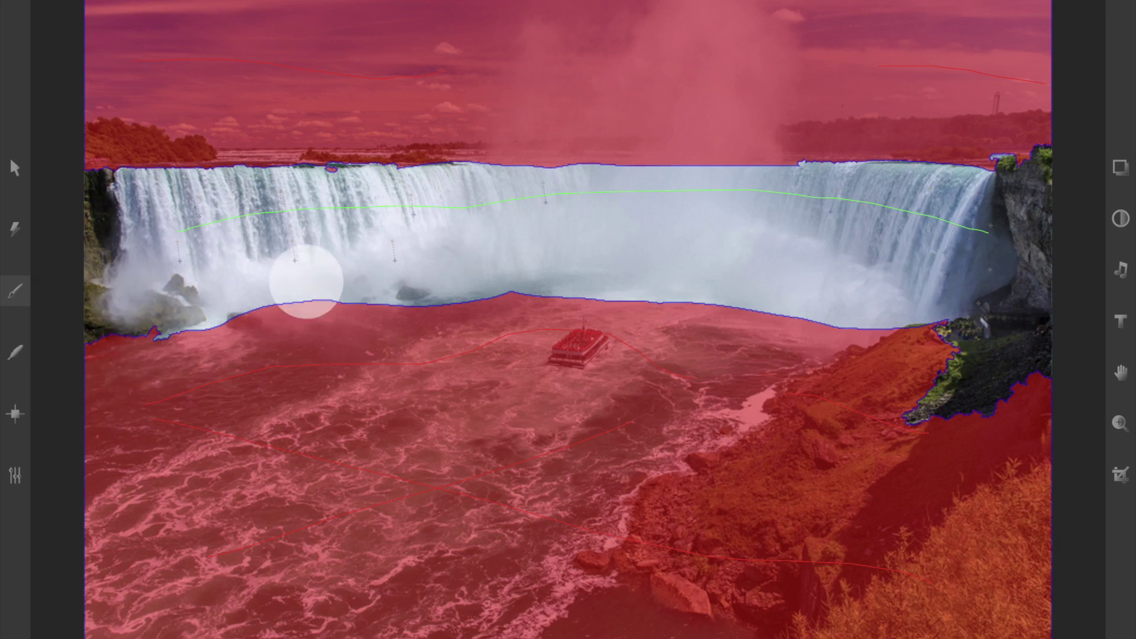
pyautogui.moveTo(748, 186)
pyautogui.mouseDown()
pyautogui.moveTo(737, 130)
pyautogui.moveTo(751, 61)
pyautogui.moveTo(734, 30)
pyautogui.moveTo(682, 30)
pyautogui.moveTo(653, 71)
pyautogui.moveTo(626, 77)
pyautogui.moveTo(550, 67)
pyautogui.moveTo(531, 148)
pyautogui.moveTo(571, 142)
pyautogui.moveTo(611, 161)
pyautogui.moveTo(683, 122)
pyautogui.moveTo(699, 94)
pyautogui.moveTo(711, 153)
pyautogui.mouseUp()
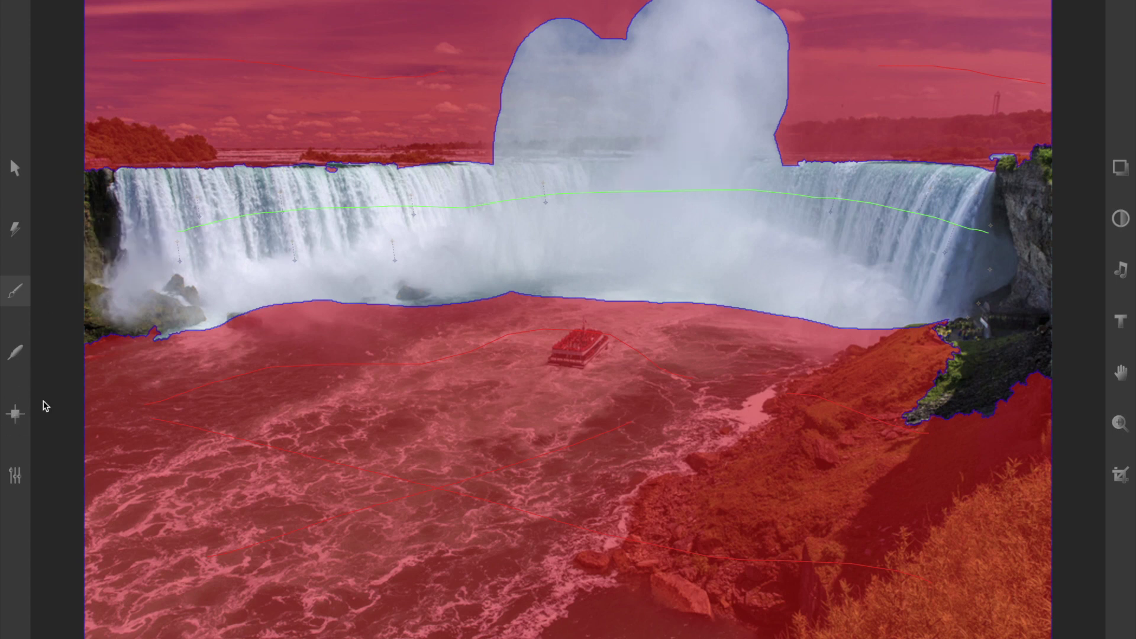
# Add three short upward motion arrows in the mist above the waterfall, and preview the animation
pyautogui.click(15, 415)
pyautogui.moveTo(699, 155); pyautogui.dragTo(698, 141)
pyautogui.moveTo(698, 79); pyautogui.dragTo(699, 68)
pyautogui.moveTo(571, 127); pyautogui.dragTo(572, 117)
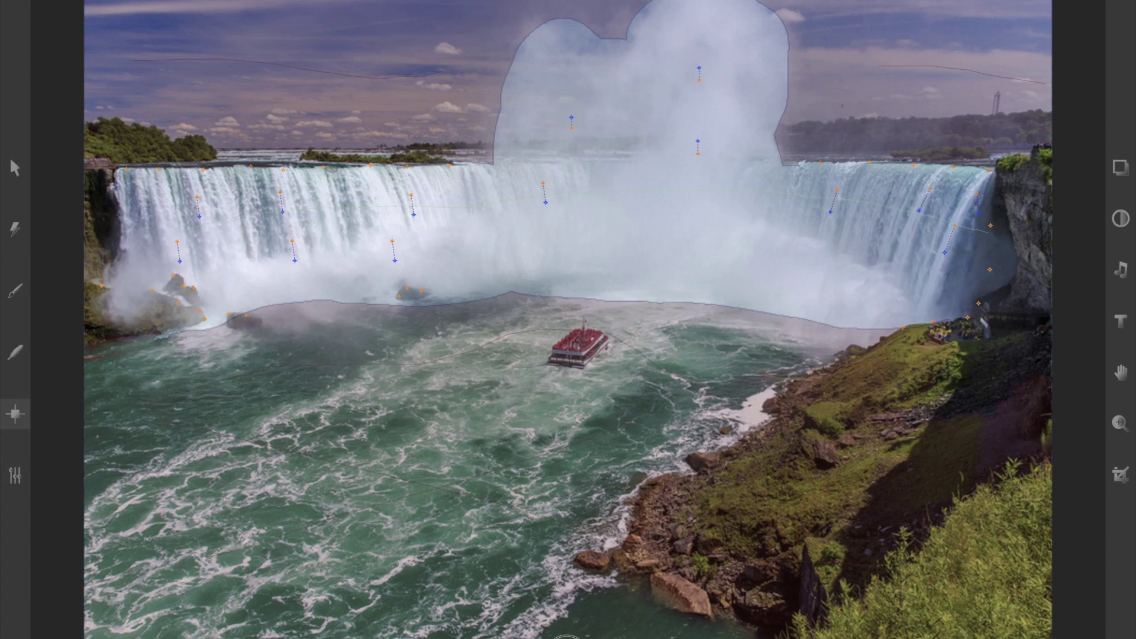
pyautogui.press('space')
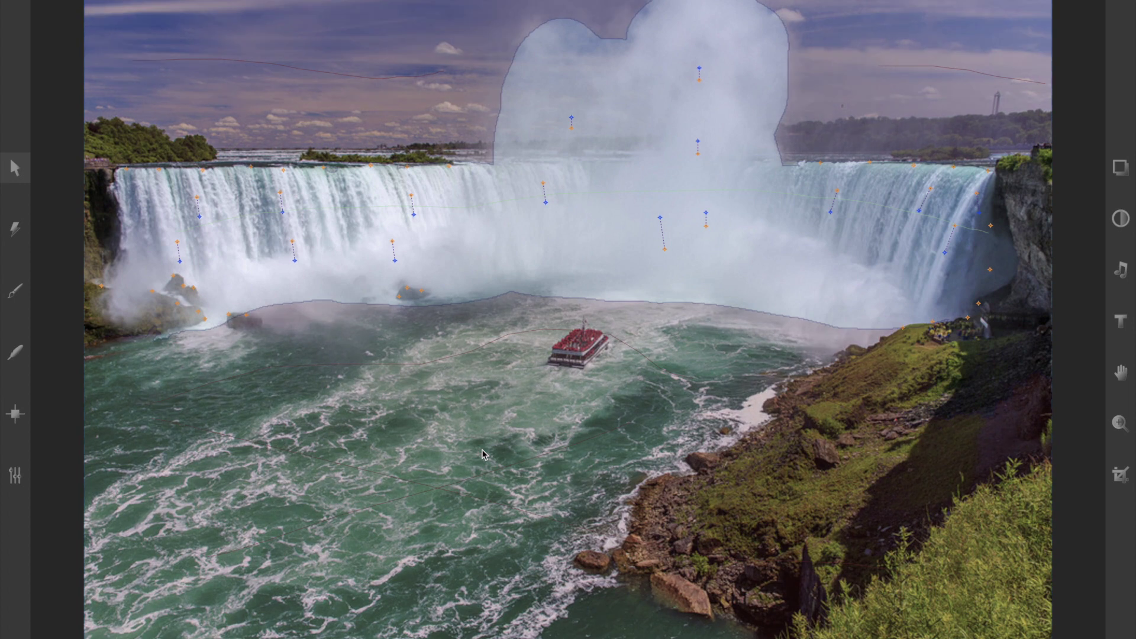
# Add three stationary animation points along the waterfall's crest beneath the mist, and preview the animation
pyautogui.click(16, 414)
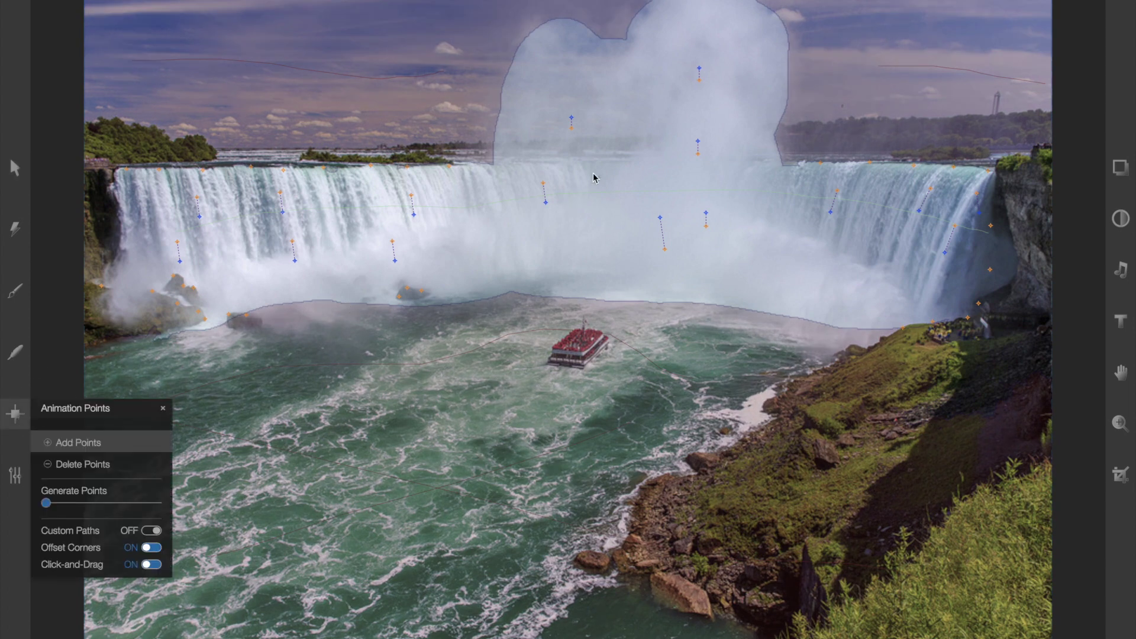
pyautogui.click(631, 167)
pyautogui.click(614, 162)
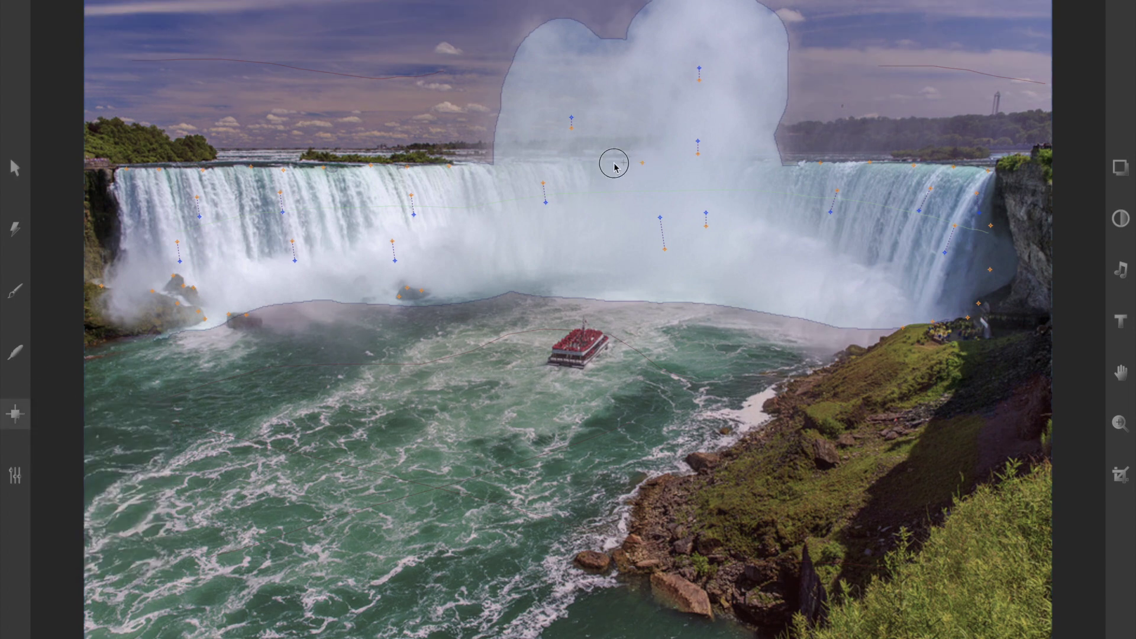
pyautogui.click(585, 162)
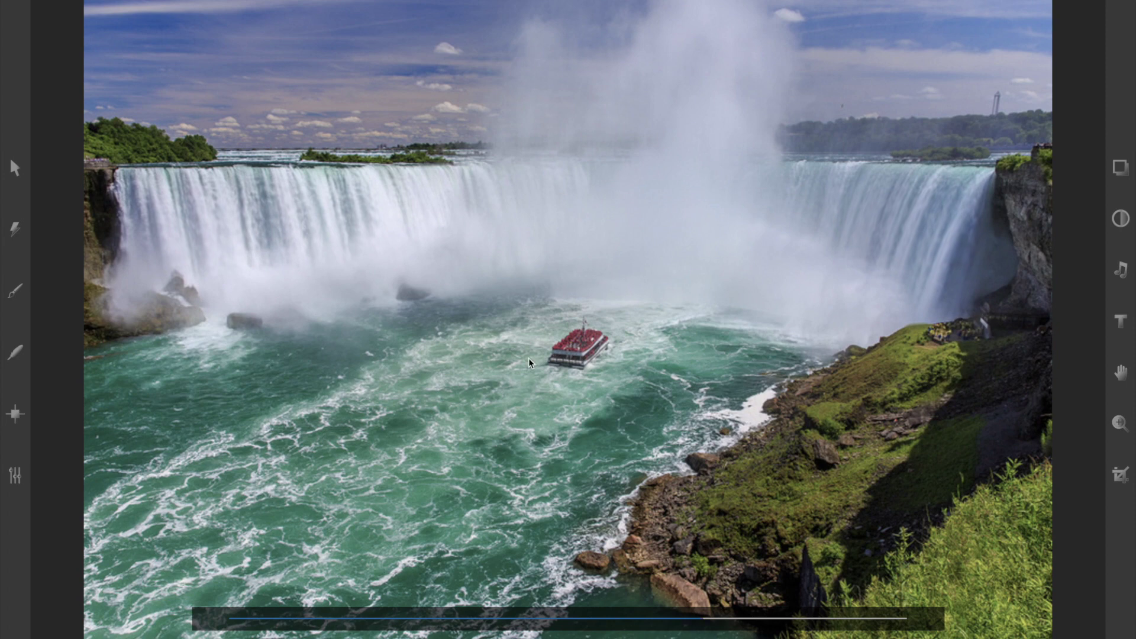
pyautogui.press('space')
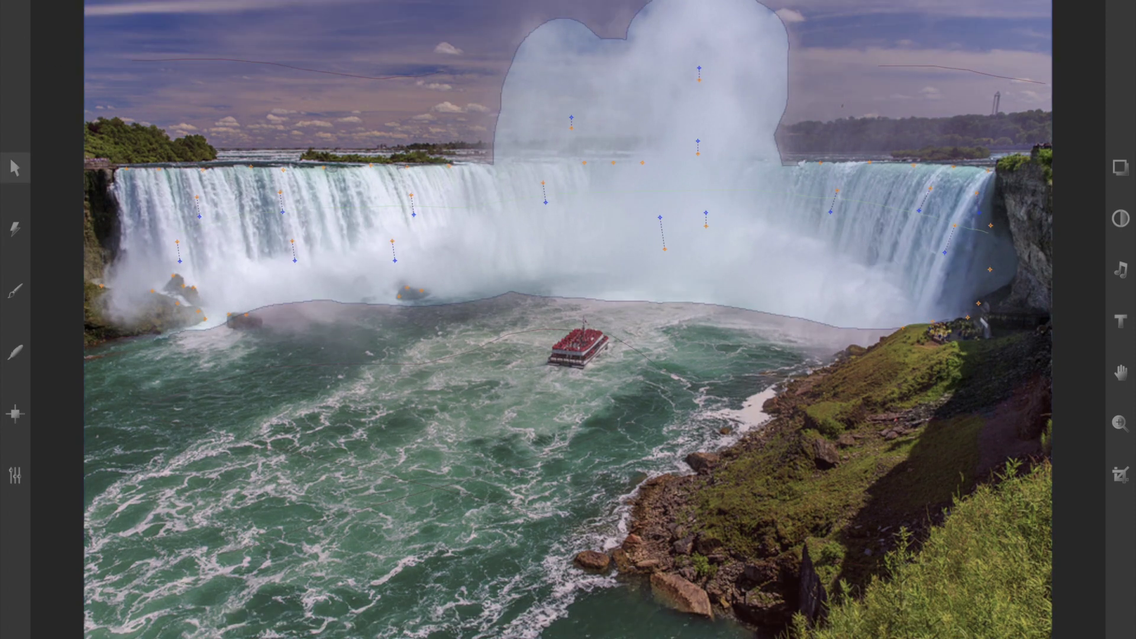
# Open the project's export settings and set the image height to 720 px
pyautogui.click(18, 15)
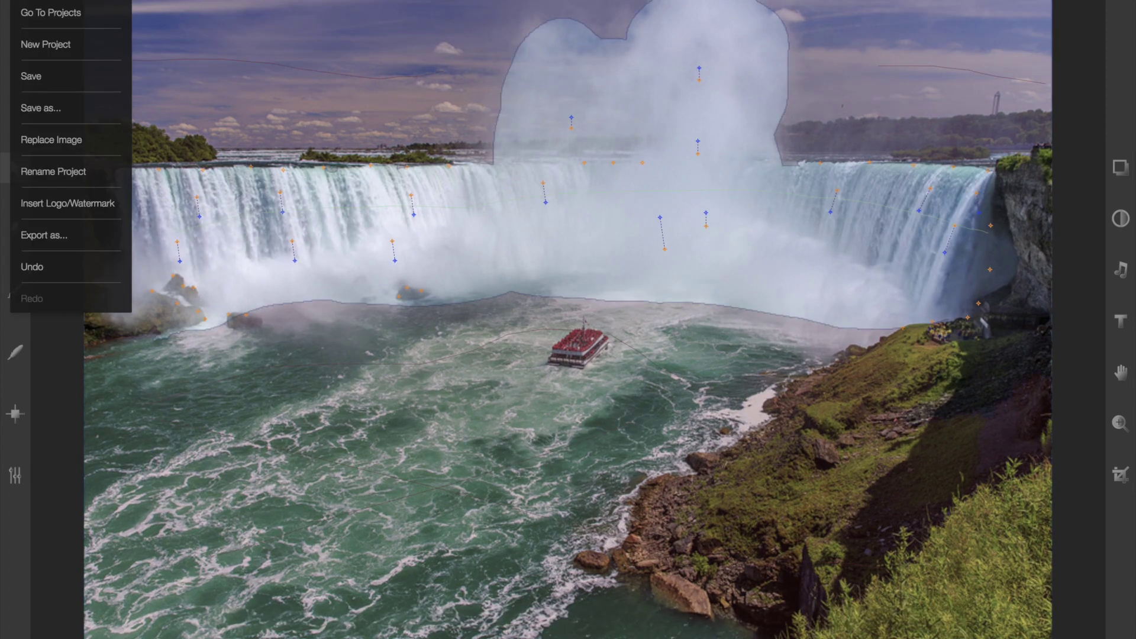
pyautogui.click(51, 241)
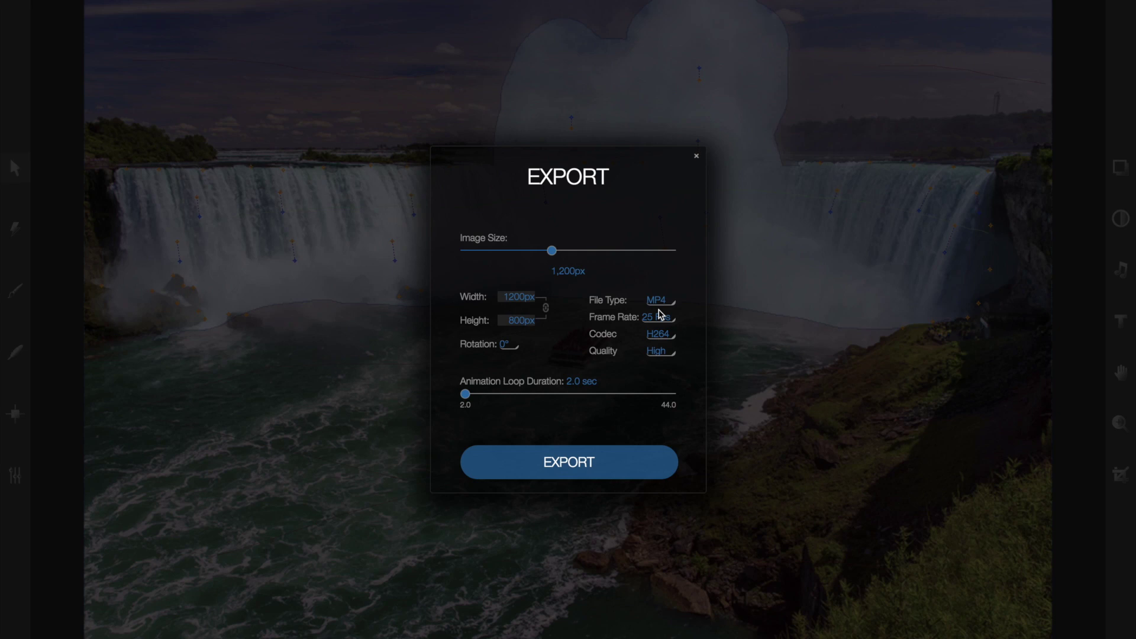
pyautogui.doubleClick(516, 320)
pyautogui.write('720')
# Choose GIF as the export file type and set the image width to 720 px
pyautogui.click(656, 301)
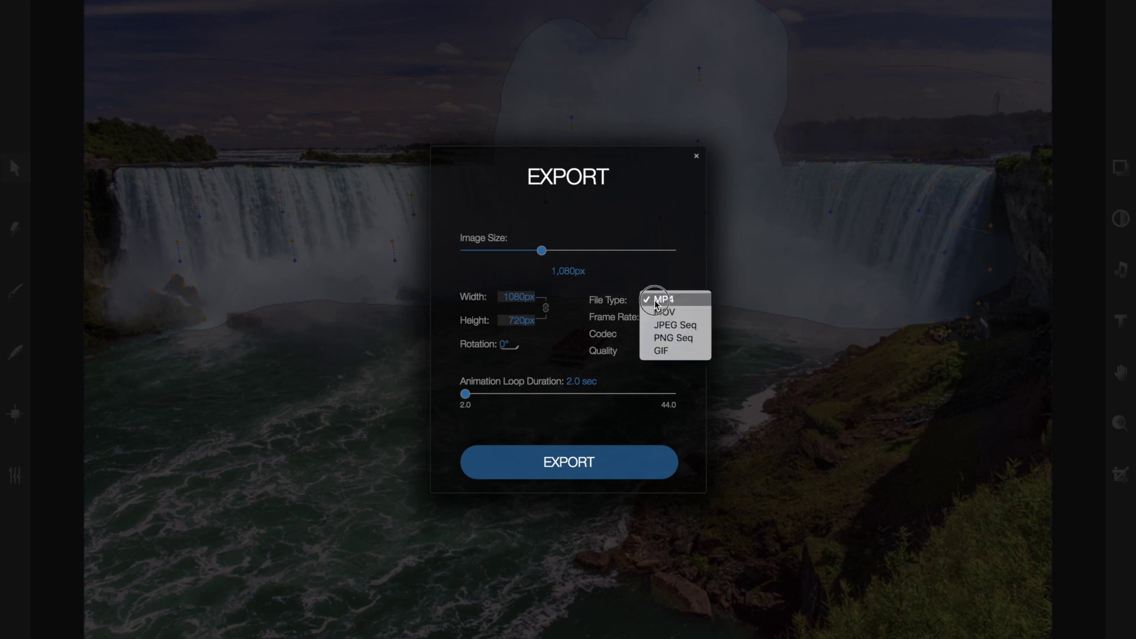
pyautogui.click(661, 353)
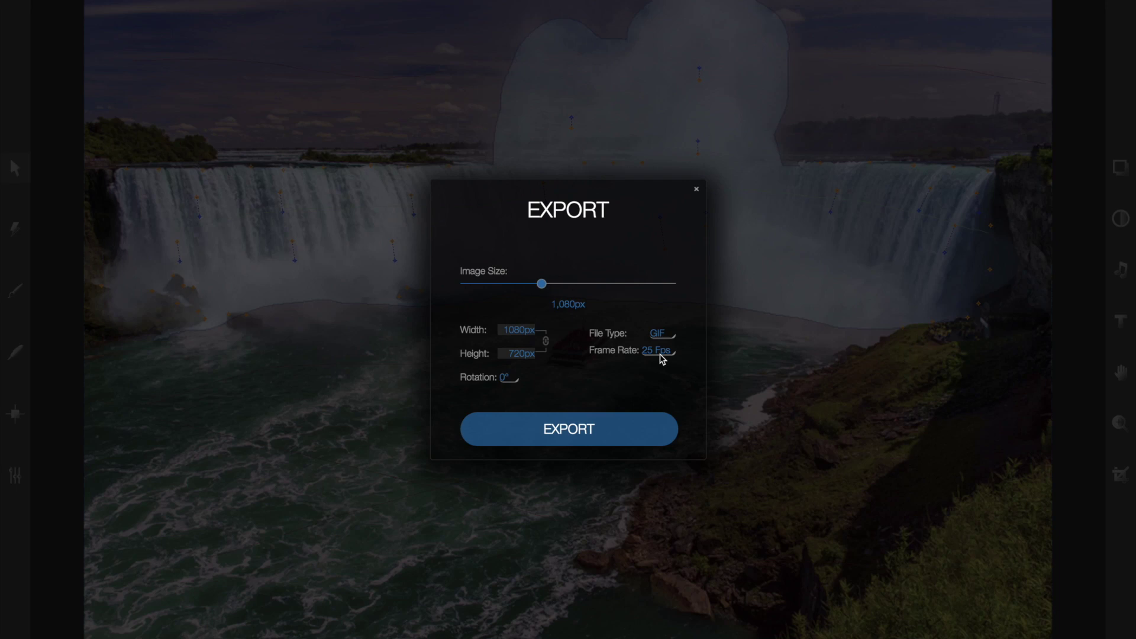
pyautogui.doubleClick(515, 330)
pyautogui.write('720')
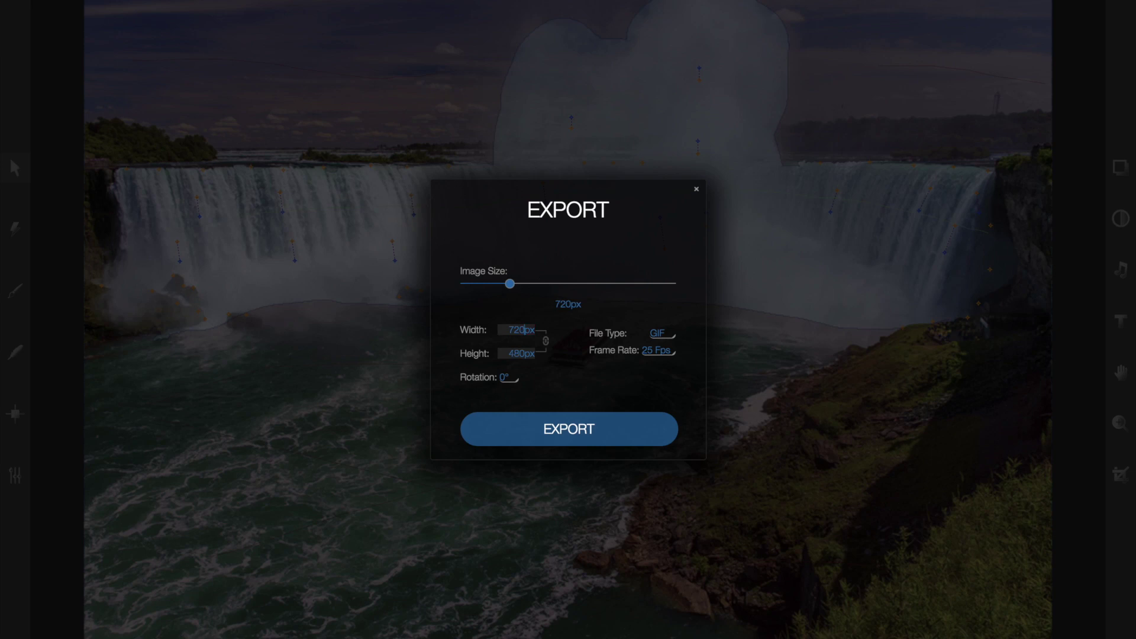